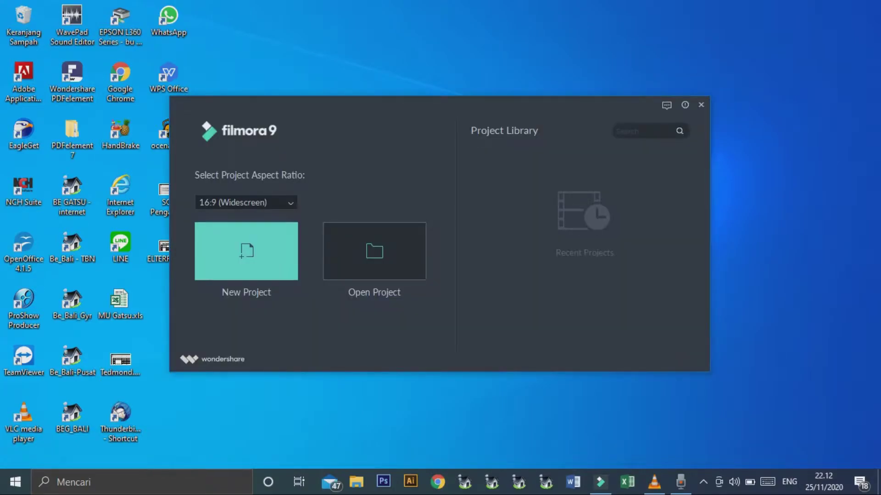
Step: Create a new 16:9 widescreen project and set its frame rate to 60 fps in the project settings
left_click(246, 251)
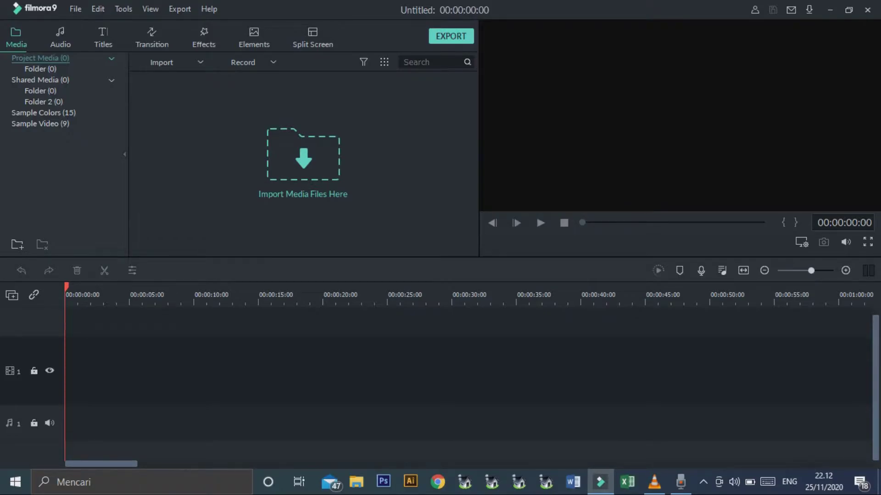
left_click(75, 9)
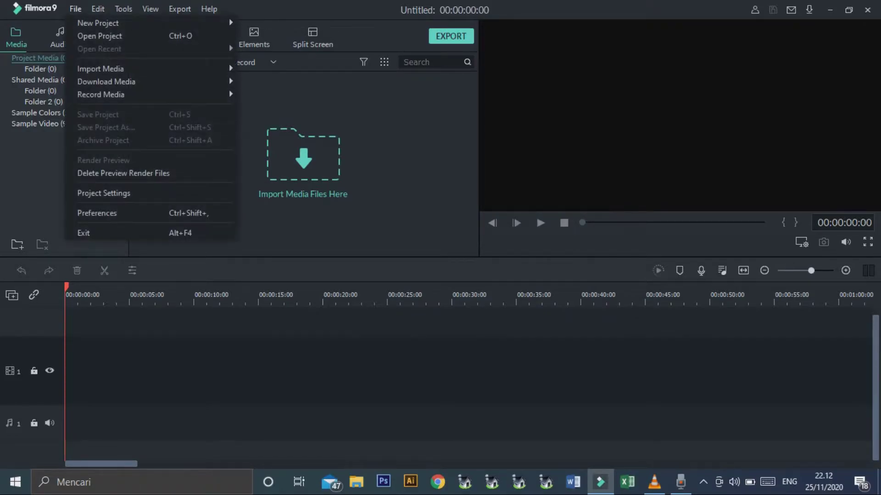
left_click(104, 193)
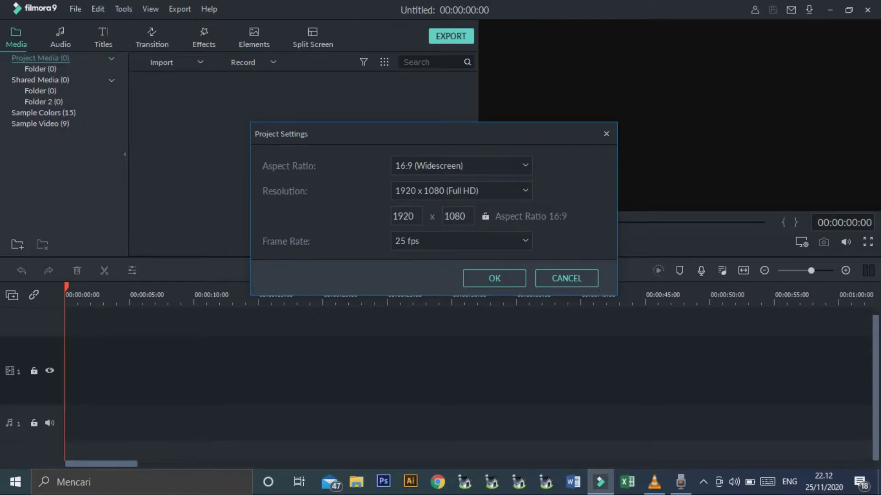
left_click(461, 166)
key("Escape")
key("alt+Down")
key("Down")
key("Down")
key("Down")
key("Down")
key("Down")
key("Return")
key("Tab")
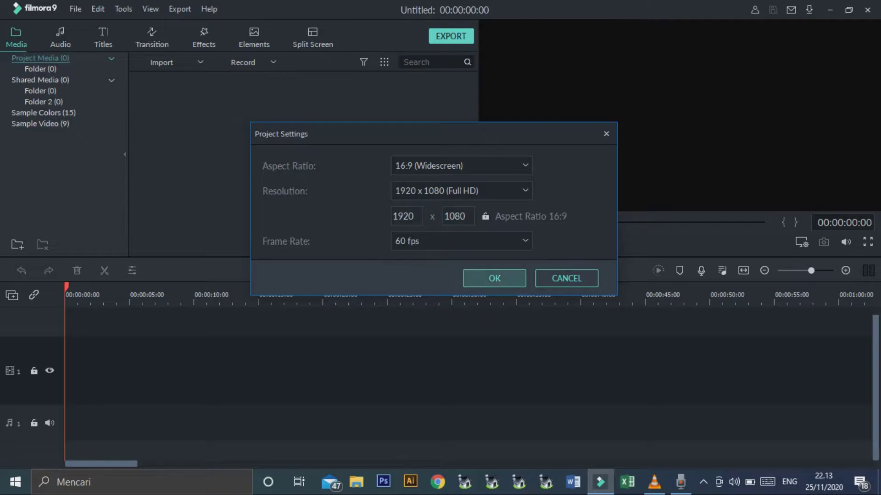
key("Return")
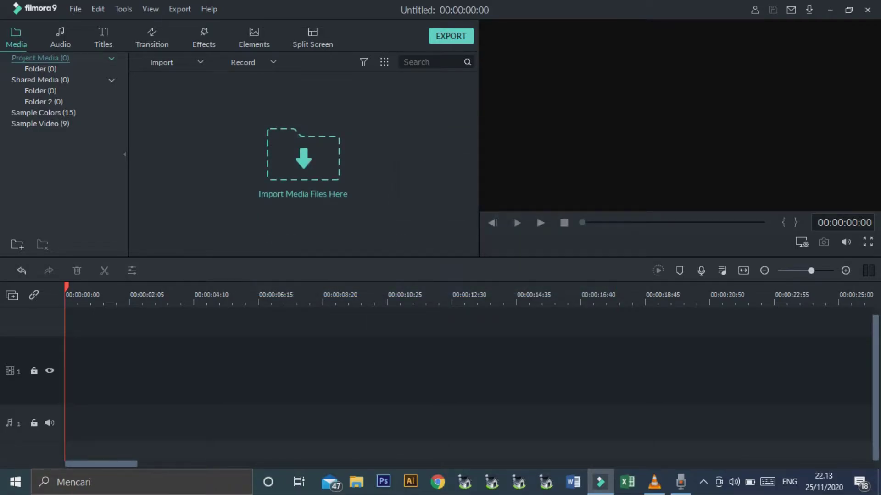
Step: Import VID_20201123_230326.mp4 from the Filmora Screen Record folder inside the Video library
left_click(161, 62)
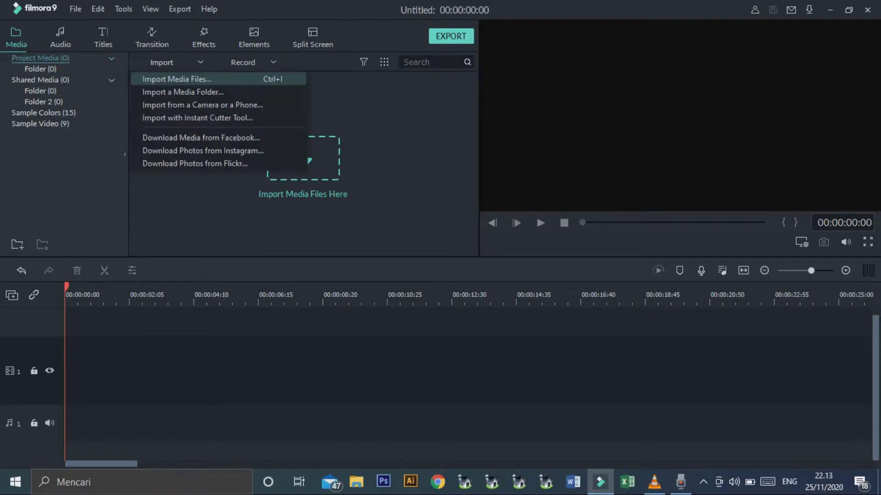
key("Return")
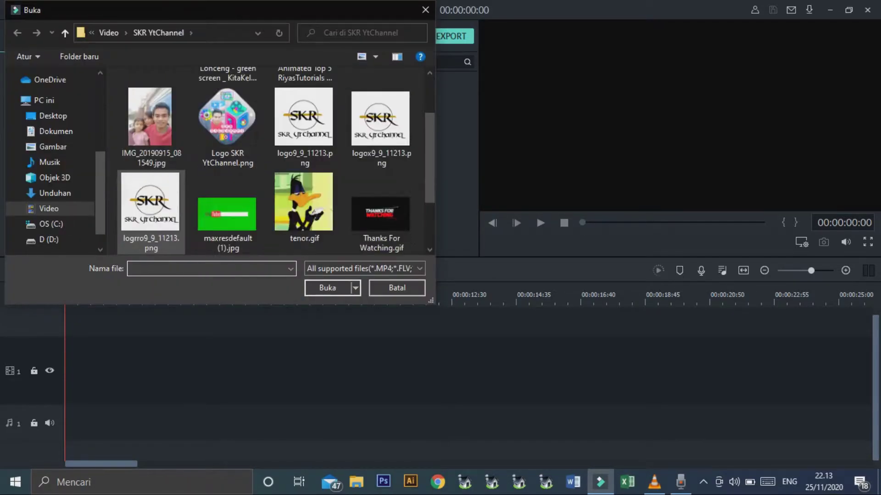
left_click(49, 209)
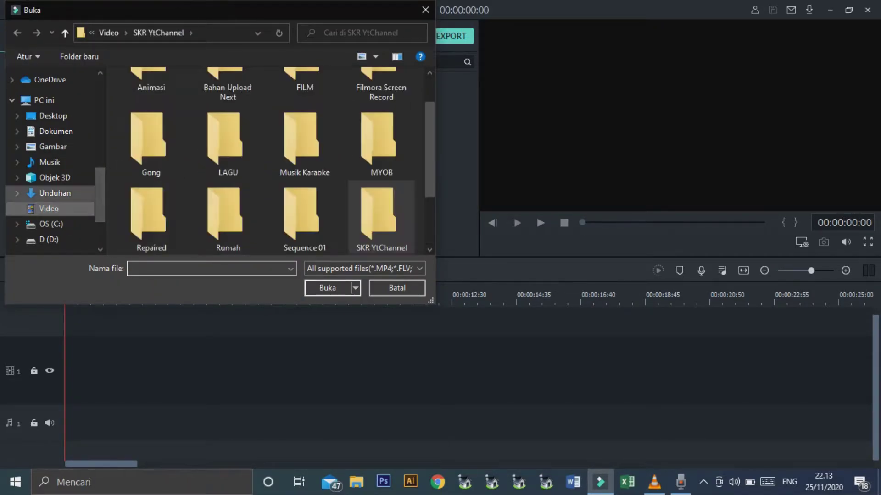
scroll(228, 140, "down", 2)
left_click(69, 136)
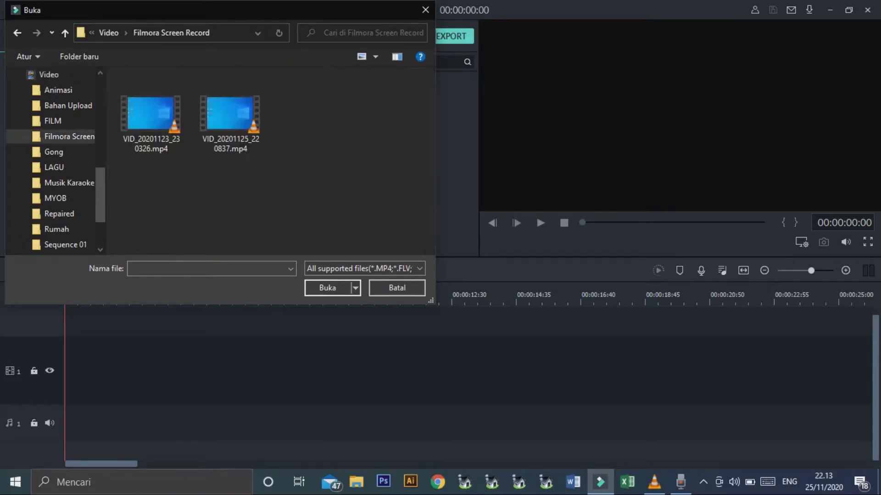
left_click(151, 114)
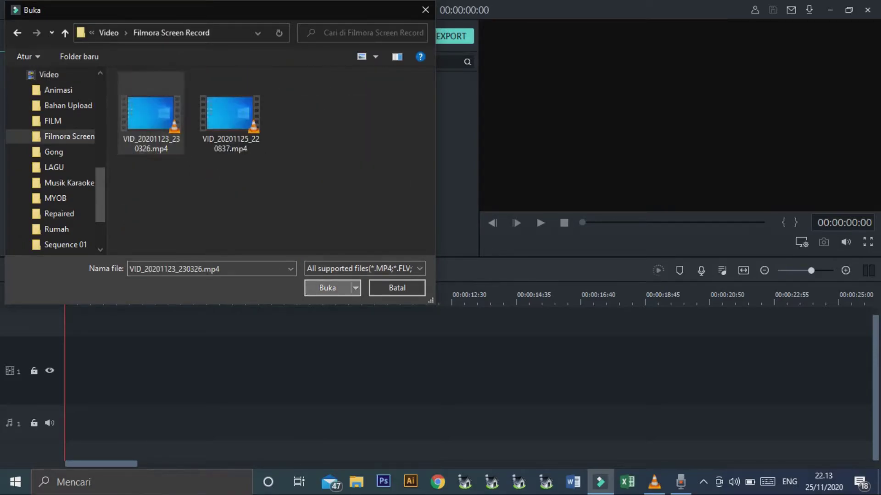
left_click(328, 287)
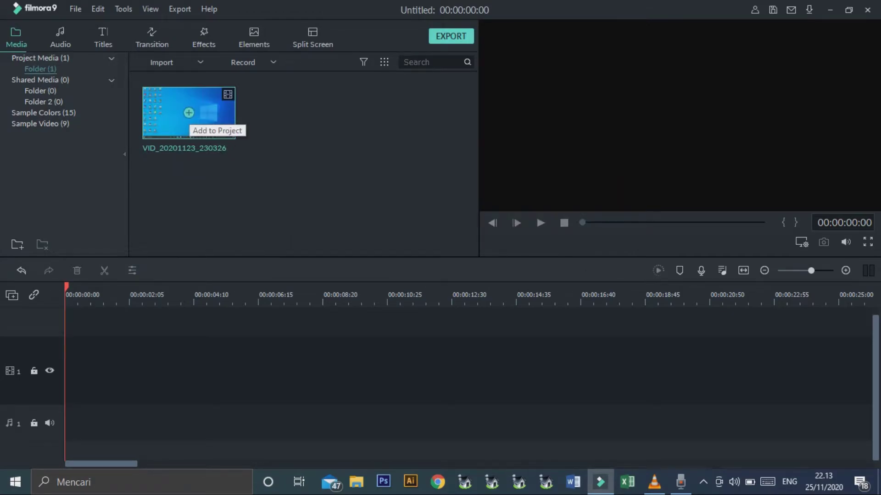
Step: Add the VID_20201123_230326 clip to the timeline and match the project settings to the media
left_click(188, 113)
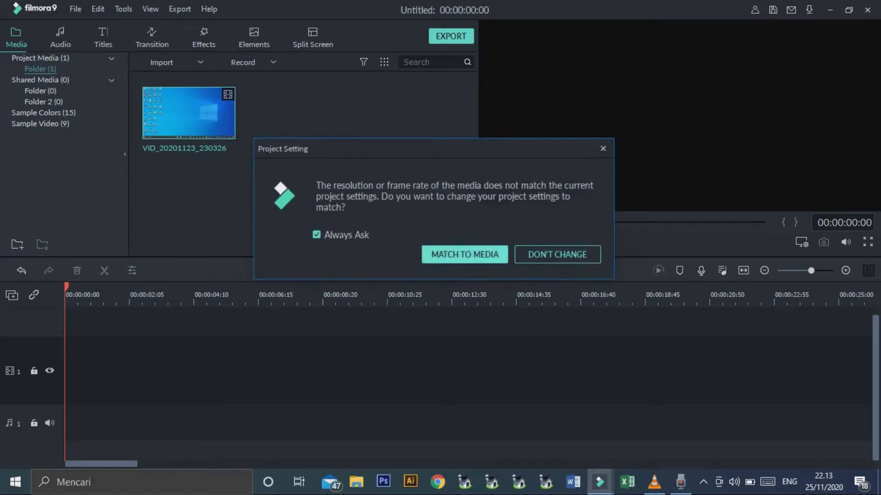
left_click(464, 254)
left_click_drag(859, 288, 842, 287)
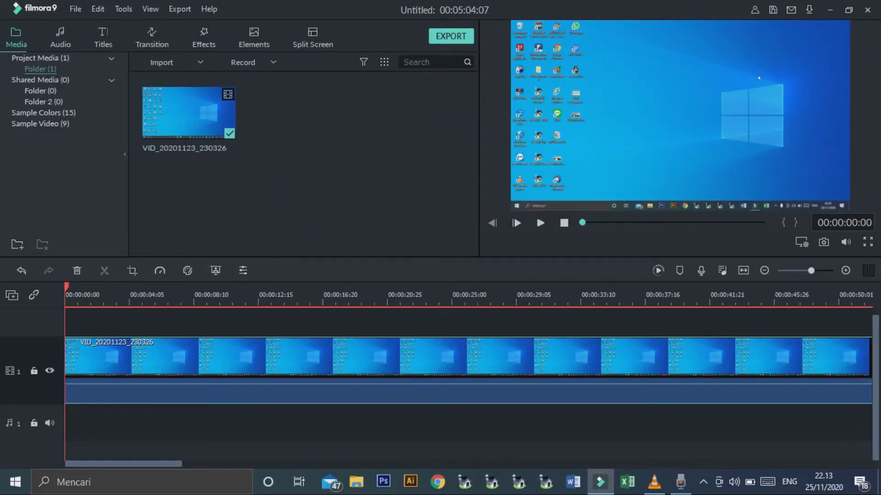
Step: Raise the timeline clip's volume and enable background noise removal in its audio settings
left_click(125, 294)
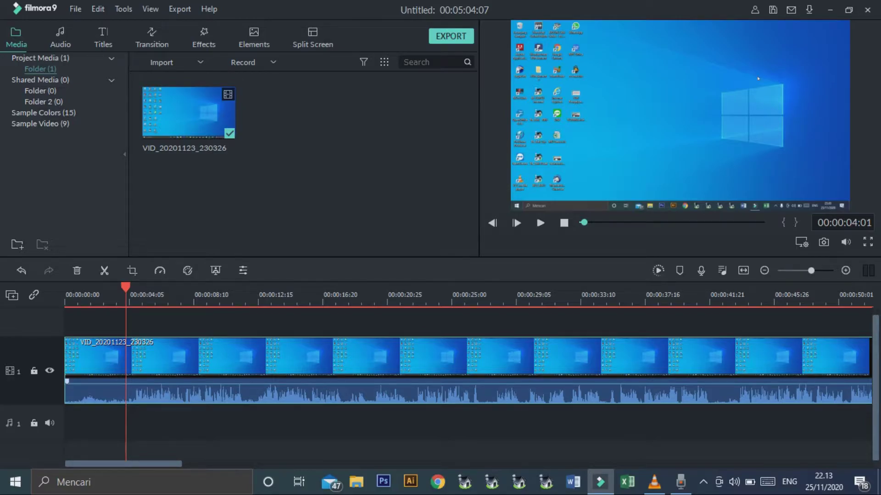
double_click(152, 358)
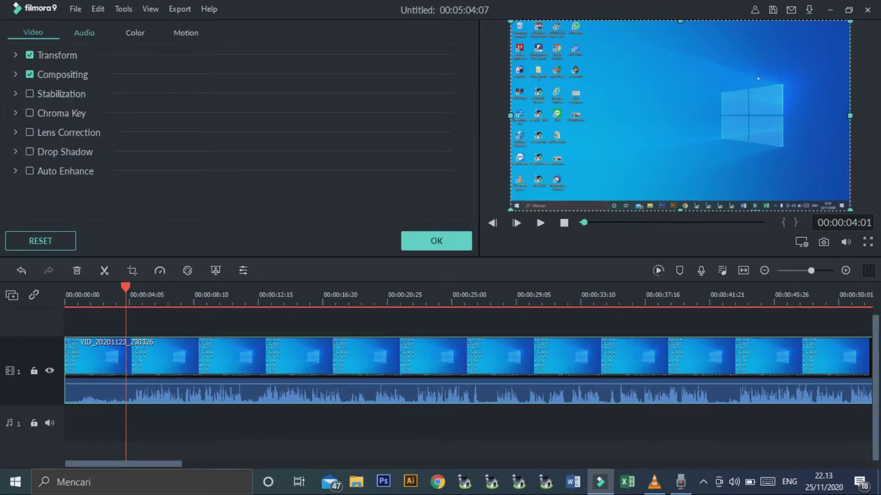
left_click(84, 32)
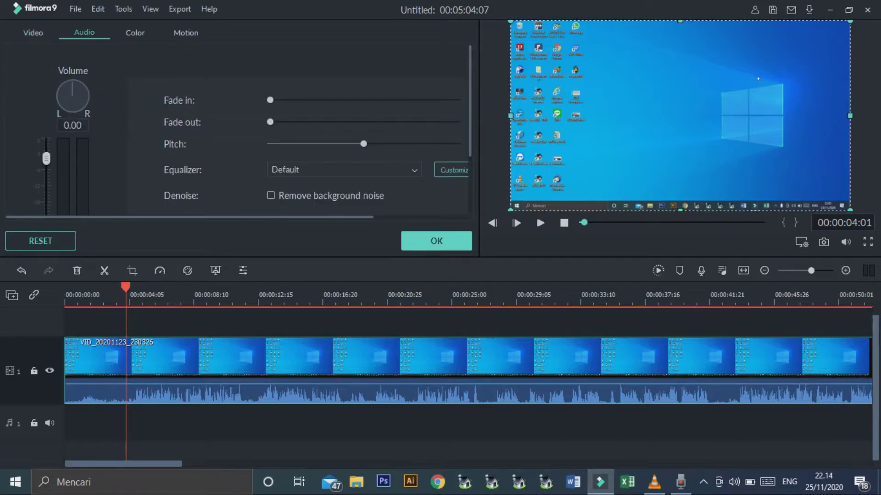
left_click_drag(46, 158, 46, 145)
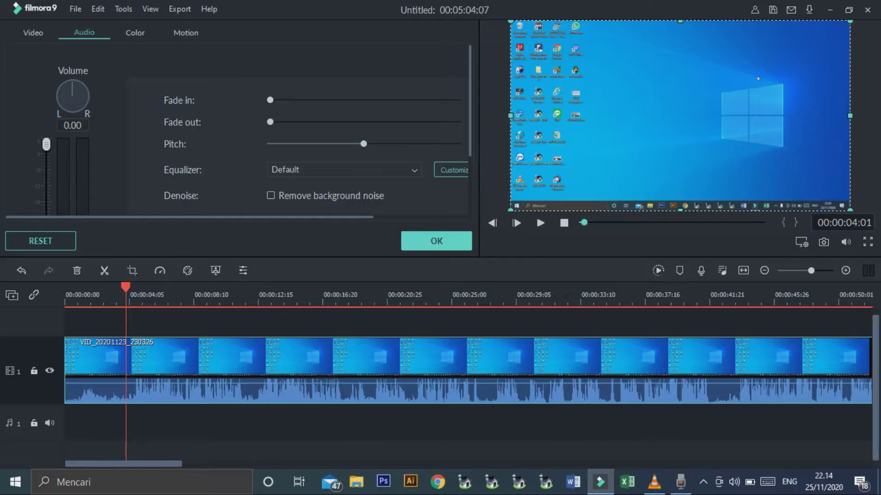
left_click(271, 196)
left_click(436, 240)
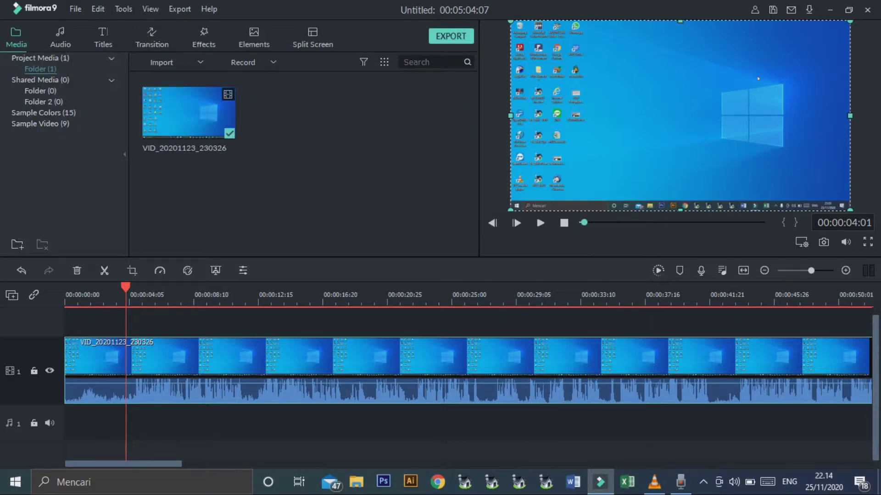
Step: Play back the opening seconds of the clip to check the adjusted audio, and pause it
left_click(540, 223)
left_click(540, 223)
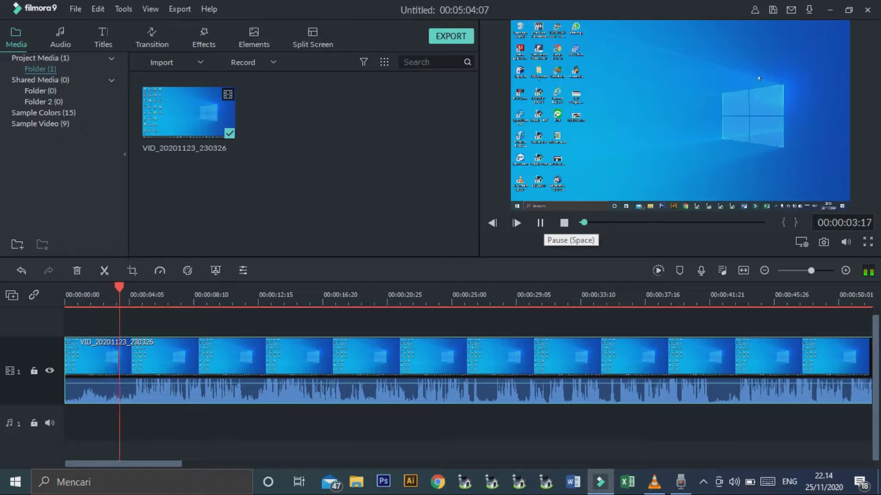
left_click(538, 221)
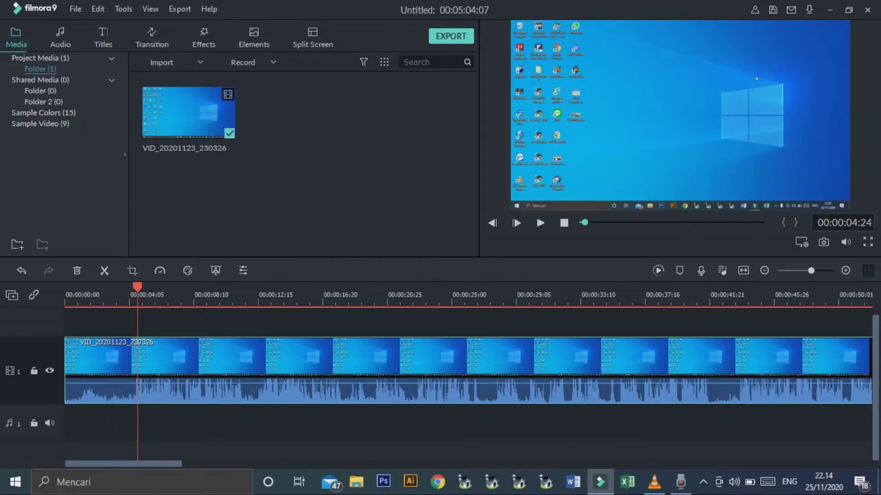
Step: Split the clip at 00:00:04:10 and ripple delete its opening segment
mouse_move(137, 288)
left_mouse_down()
mouse_move(64, 288)
mouse_move(131, 288)
left_mouse_up()
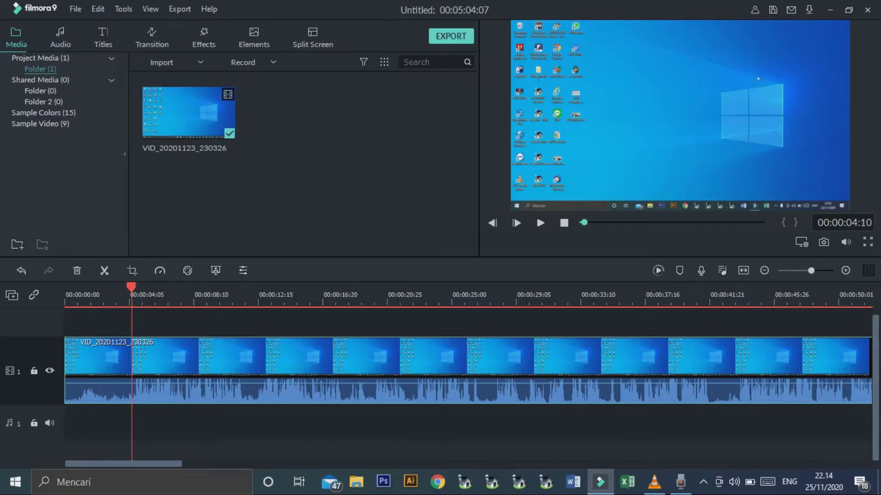
left_click(131, 285)
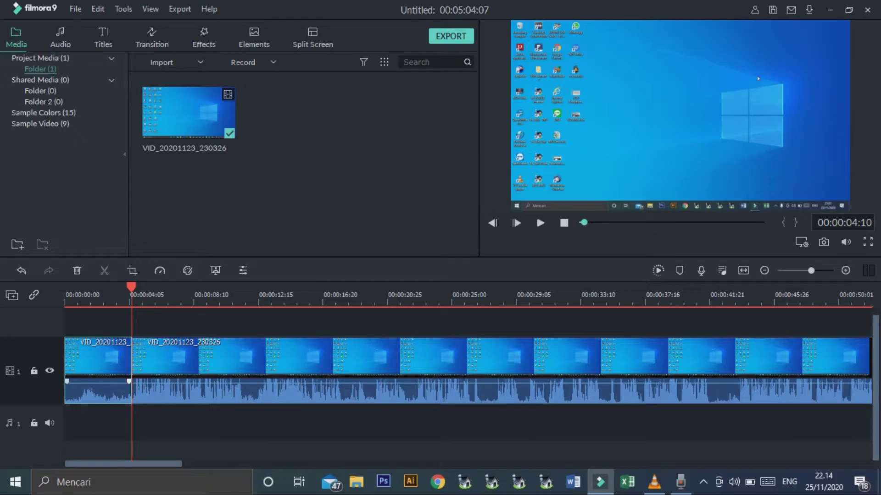
right_click(99, 364)
left_click(138, 70)
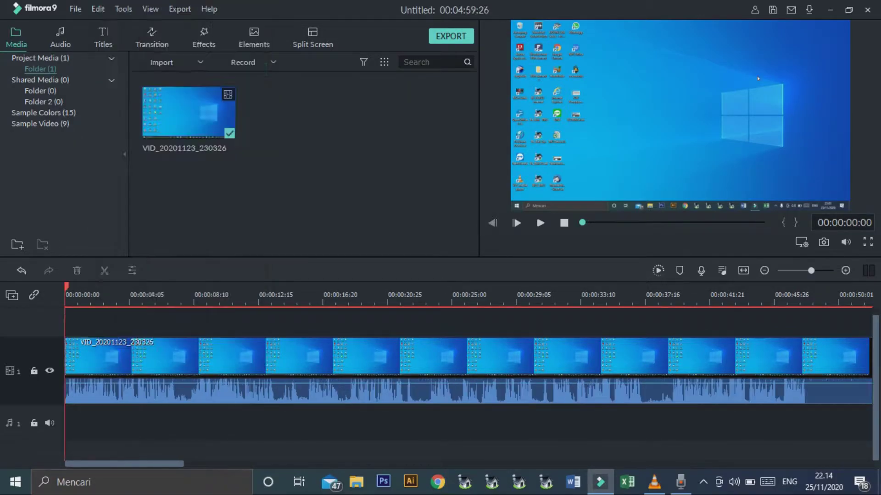
Step: Split the clip at 00:01:42:15 and 00:01:45:27 and ripple delete the segment between the cuts
left_click_drag(90, 287, 586, 288)
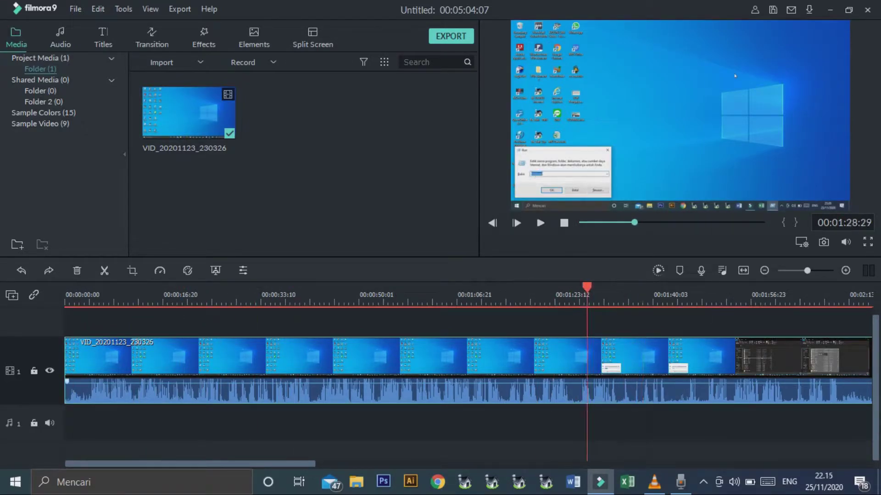
key("ctrl+b")
left_click_drag(587, 287, 663, 287)
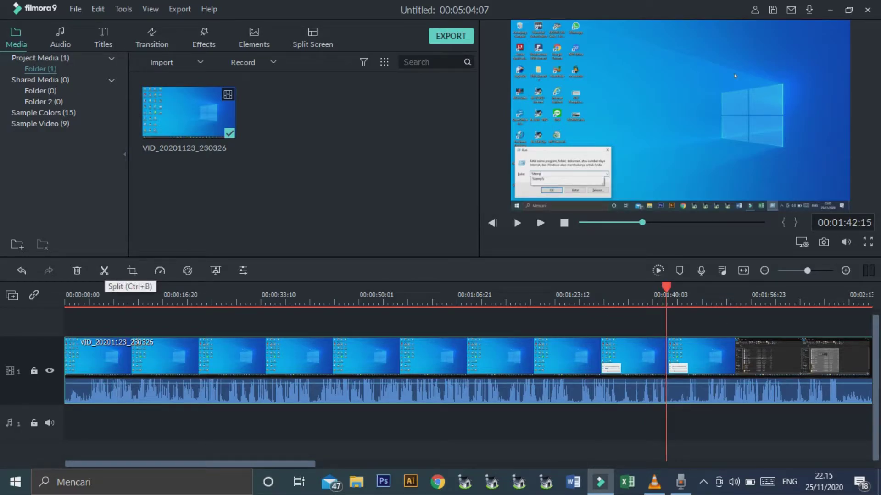
left_click(105, 270)
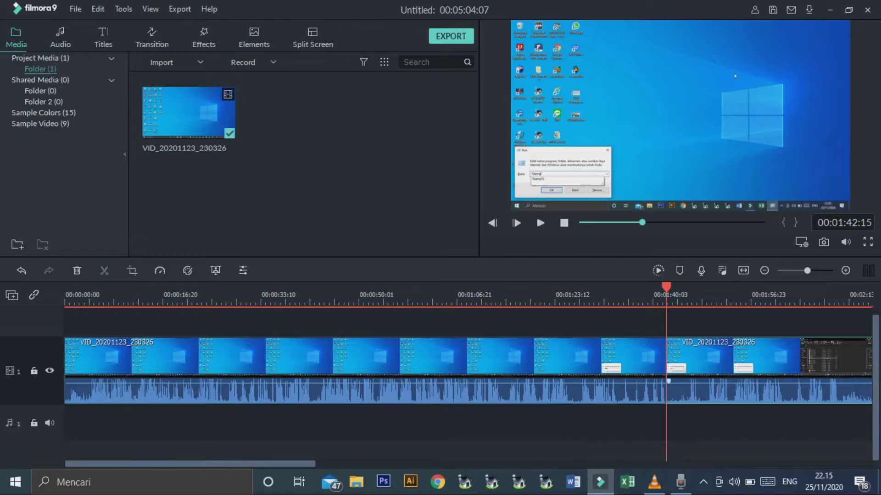
left_click_drag(666, 288, 687, 287)
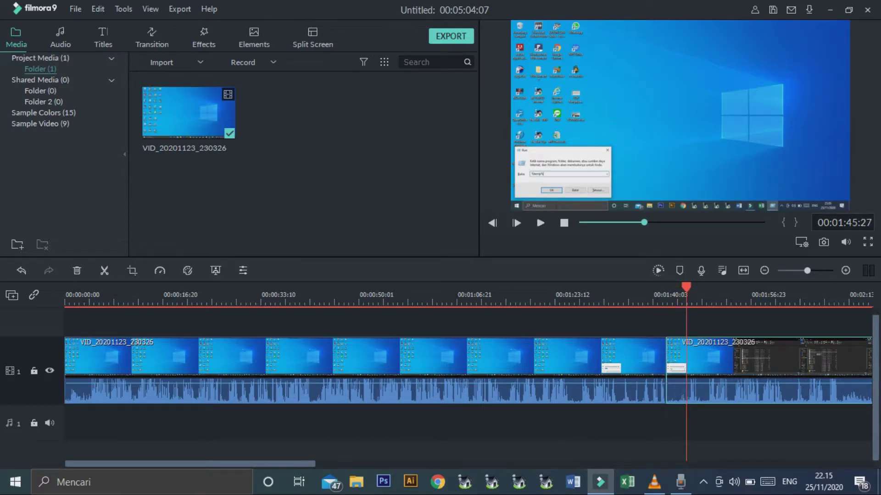
key("ctrl+b")
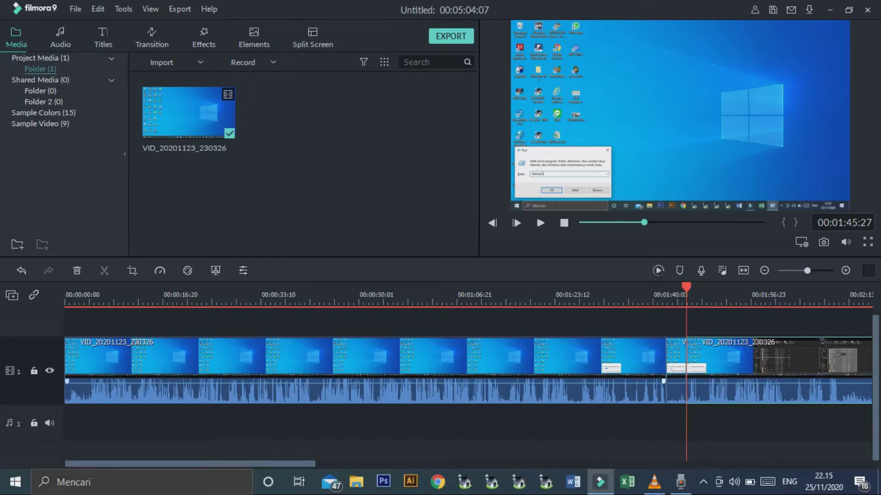
right_click(676, 360)
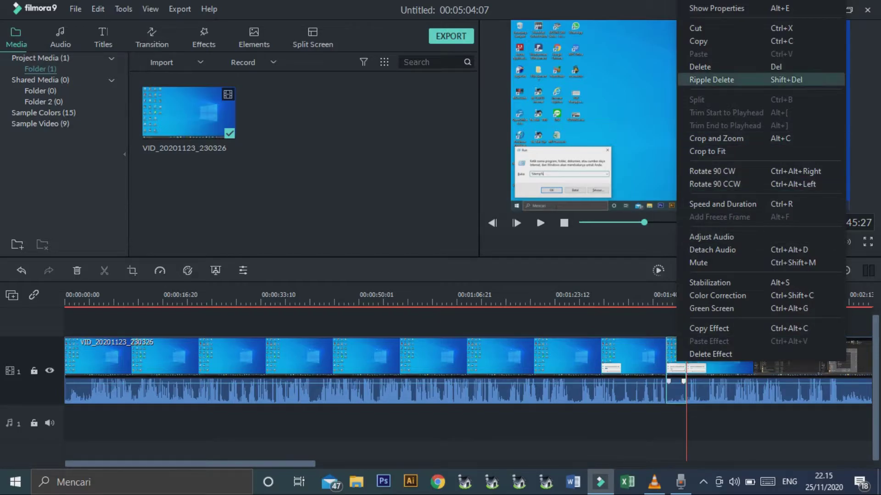
left_click(712, 80)
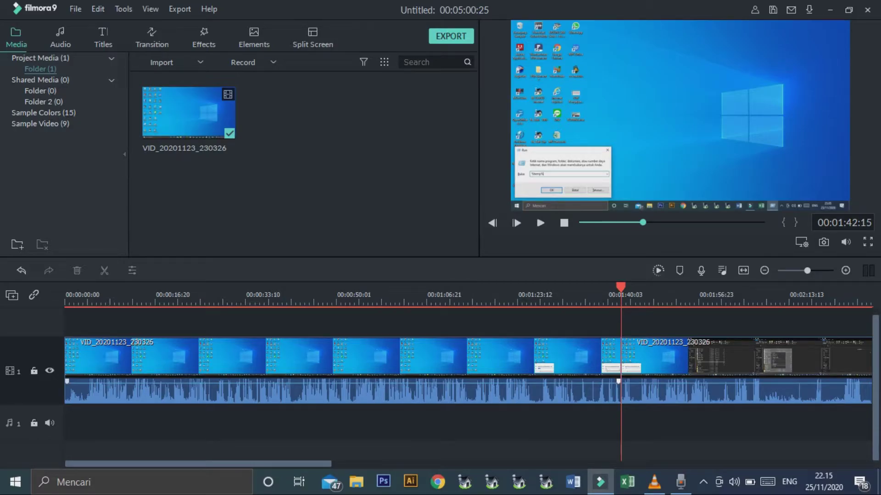
Step: Detach the audio of the first clip segment onto its own audio track
left_click(482, 389)
right_click(395, 365)
key("Escape")
right_click(395, 362)
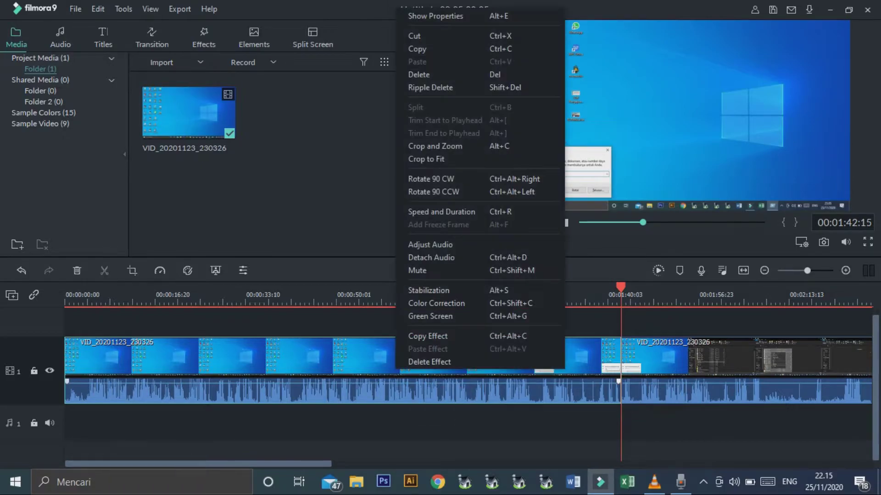
left_click(440, 258)
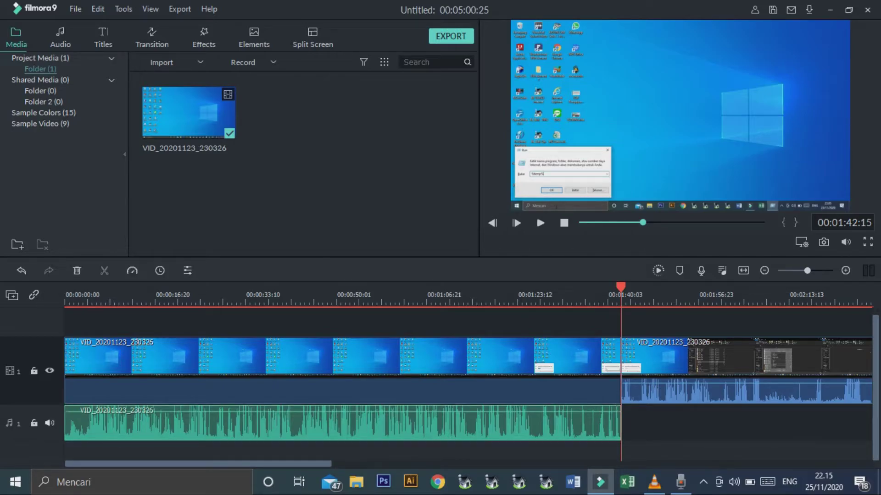
Step: Preview the timeline from the start with audio track 1 muted, and unmute the track during playback
left_click(49, 423)
left_click(66, 295)
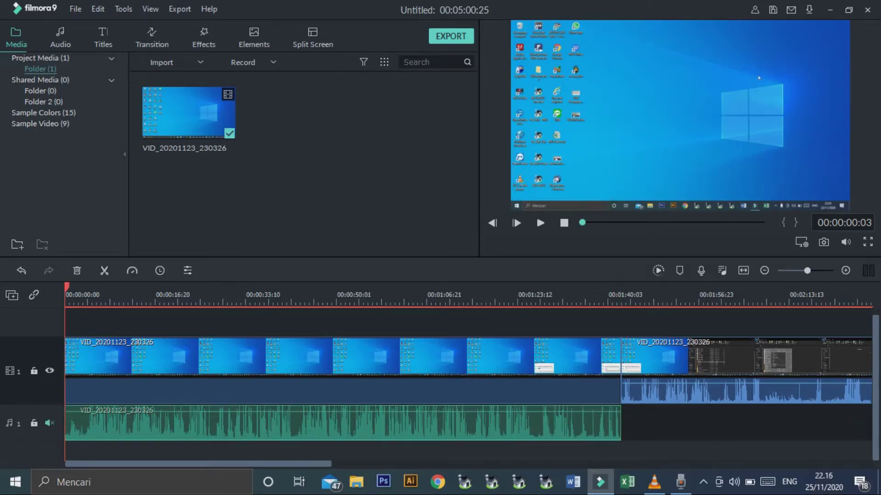
left_click(540, 223)
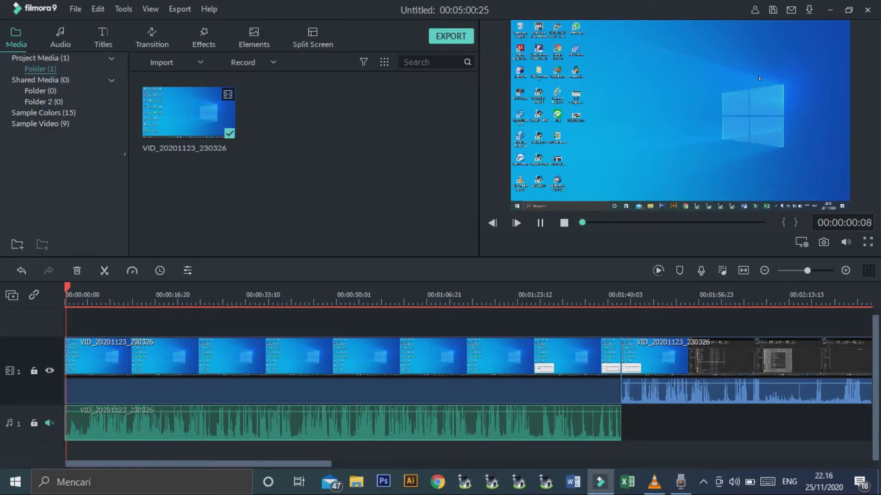
left_click(49, 422)
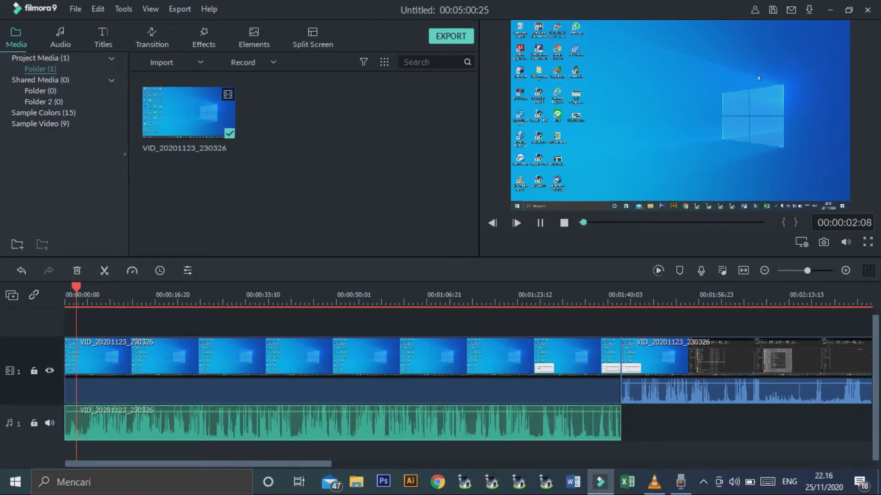
Step: Stop the playback and ripple delete the first segment's detached audio from audio track 1
left_click(540, 222)
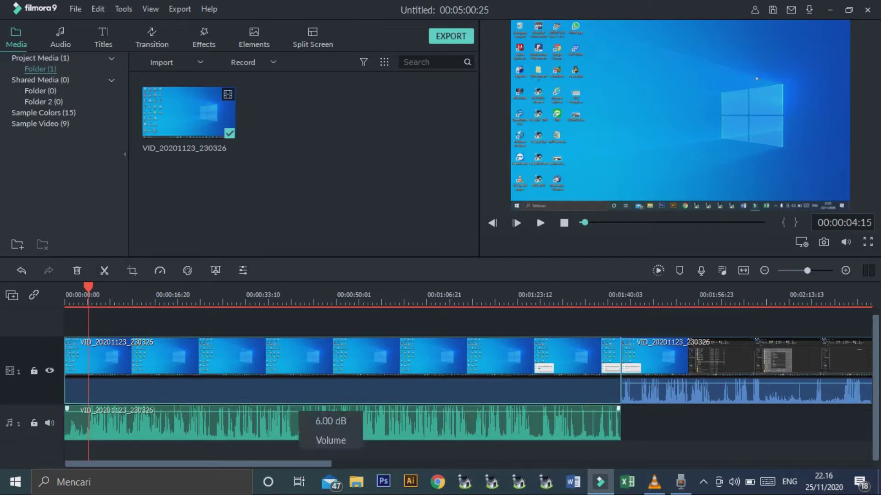
left_click(294, 427)
right_click(294, 427)
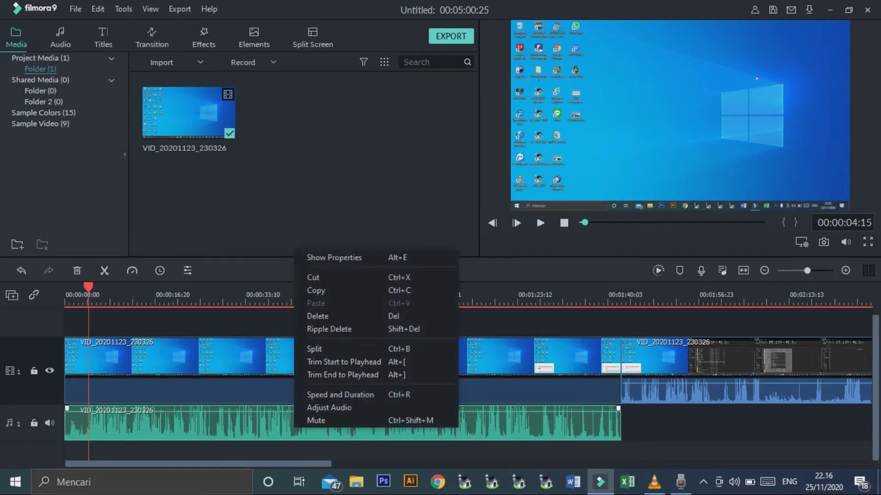
left_click(329, 329)
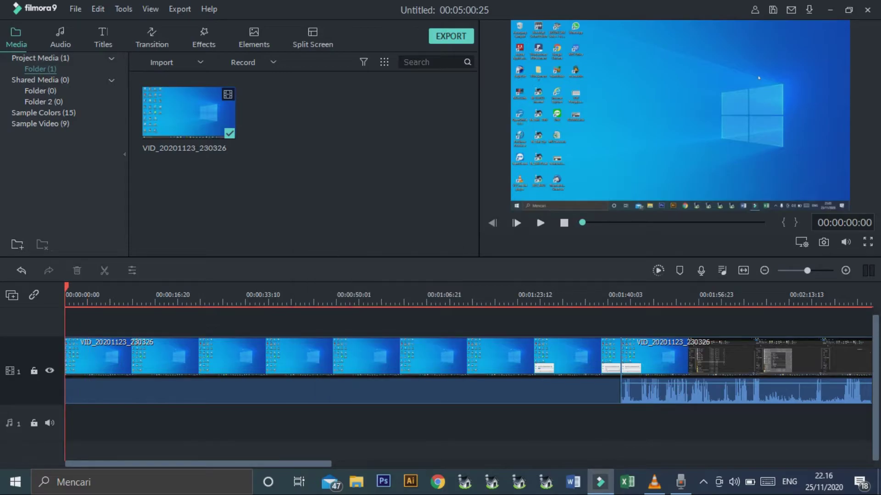
Step: Detach the audio of the second clip segment and delete it from audio track 1
left_click(662, 390)
key("ctrl+alt+d")
right_click(662, 416)
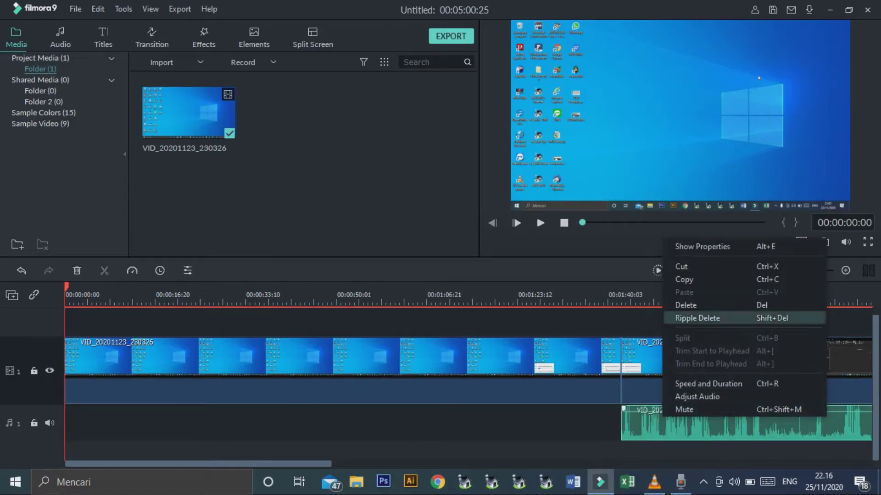
left_click(686, 305)
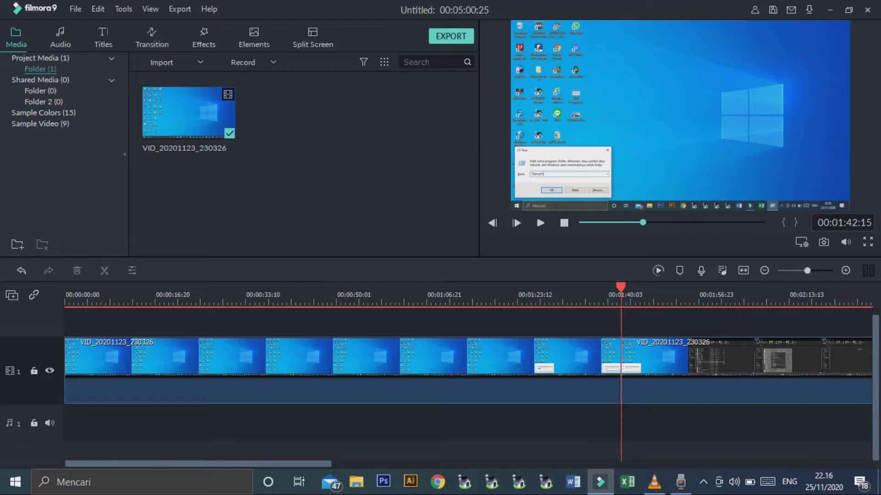
Step: Import the Freeze Frame - Stayloose song from the Video\LAGU folder and place it at the start of audio track 1
key("Home")
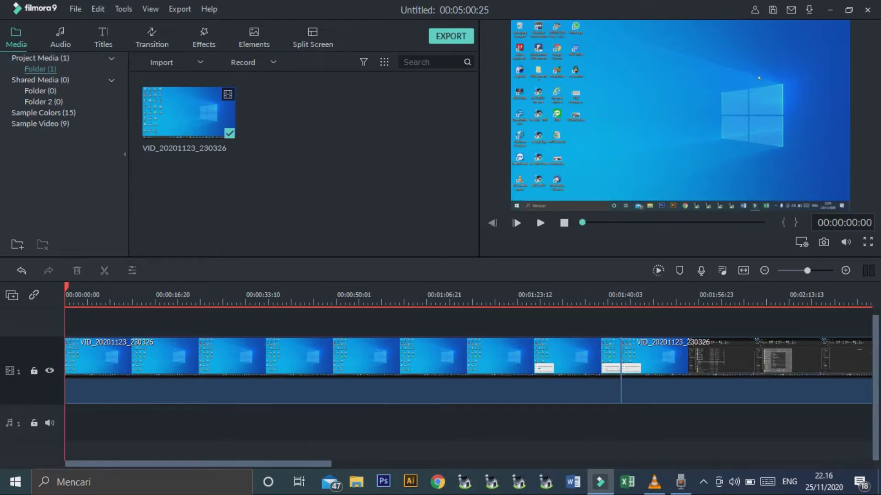
scroll(468, 384, "up", 1)
left_click(200, 62)
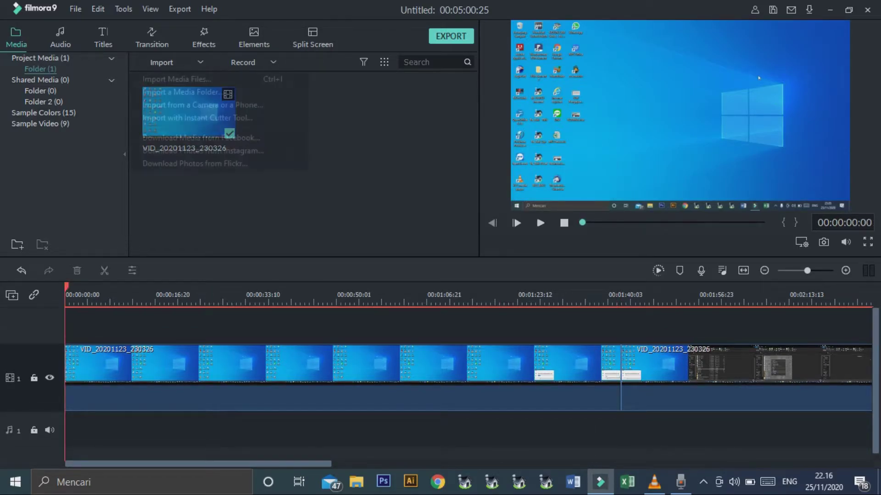
left_click(177, 79)
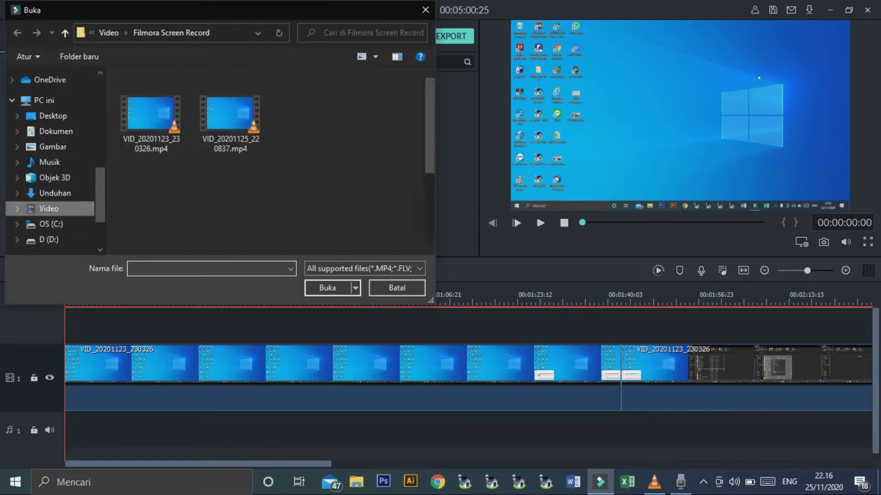
left_click(48, 208)
double_click(228, 193)
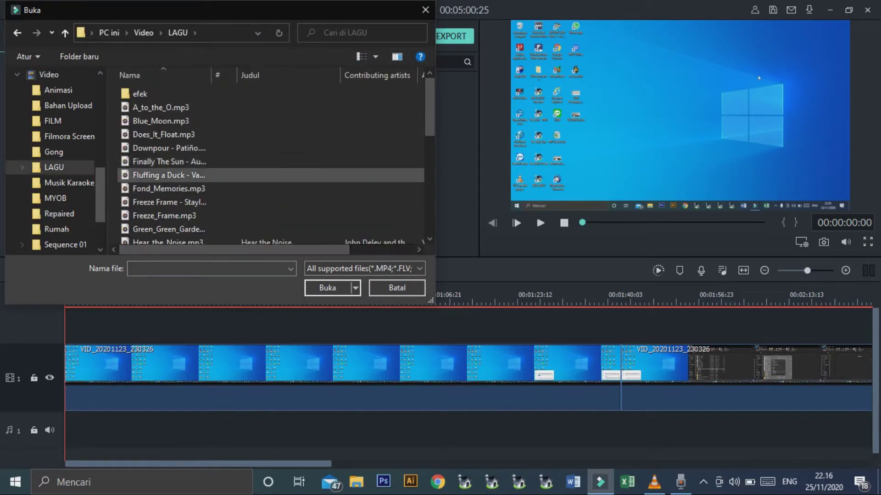
double_click(169, 202)
left_click_drag(295, 114, 66, 431)
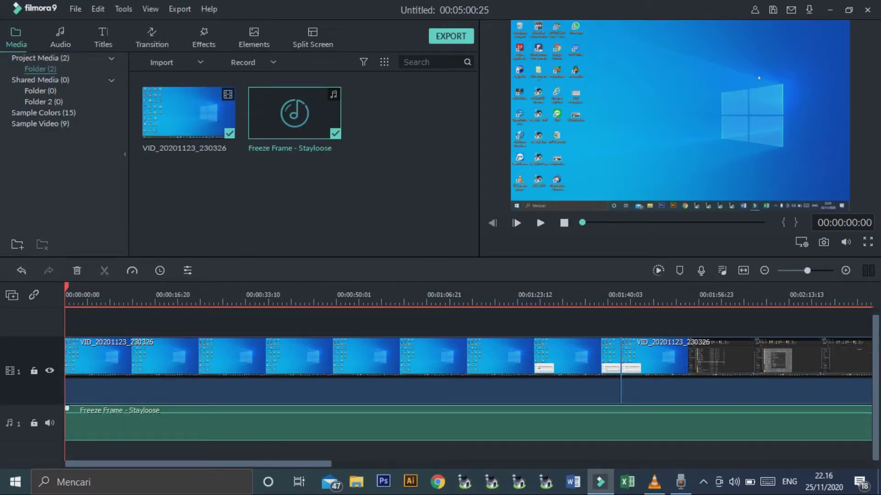
left_click(96, 294)
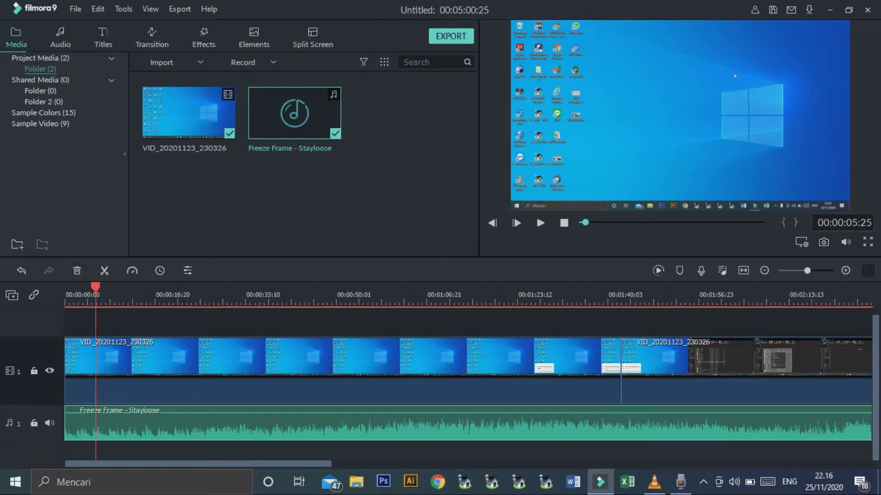
scroll(468, 385, "up", 1)
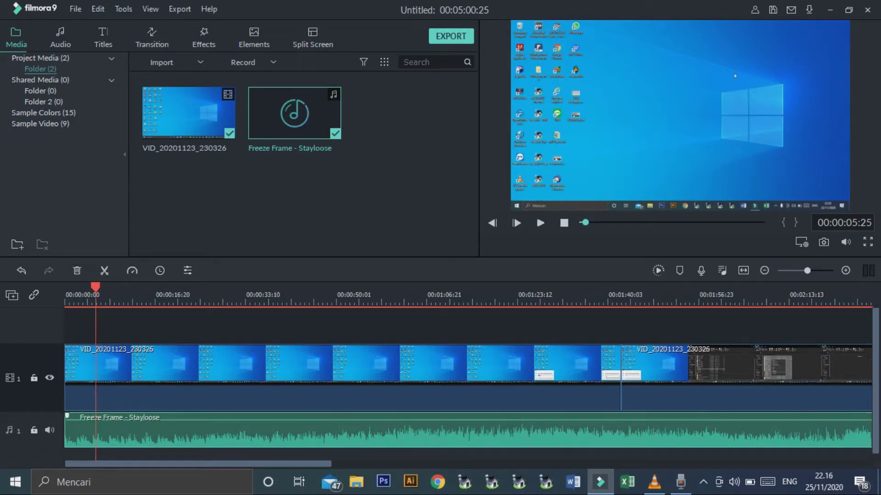
left_click_drag(96, 287, 223, 287)
left_click(162, 62)
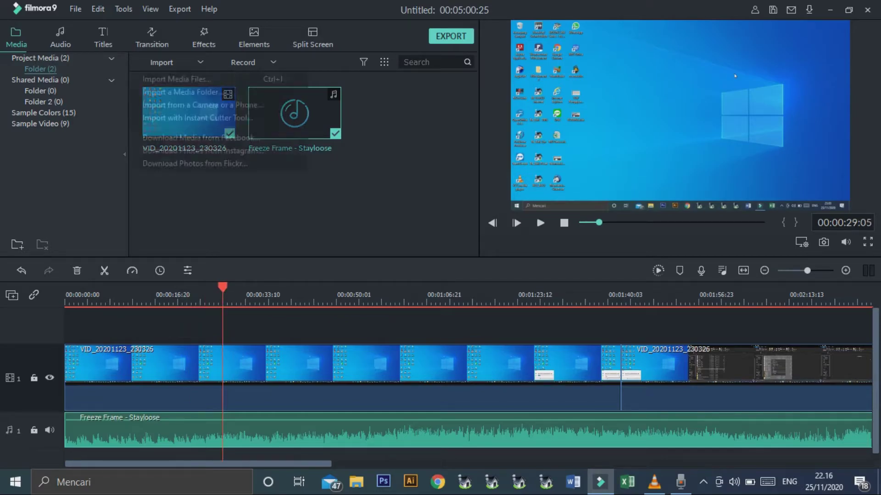
left_click(177, 79)
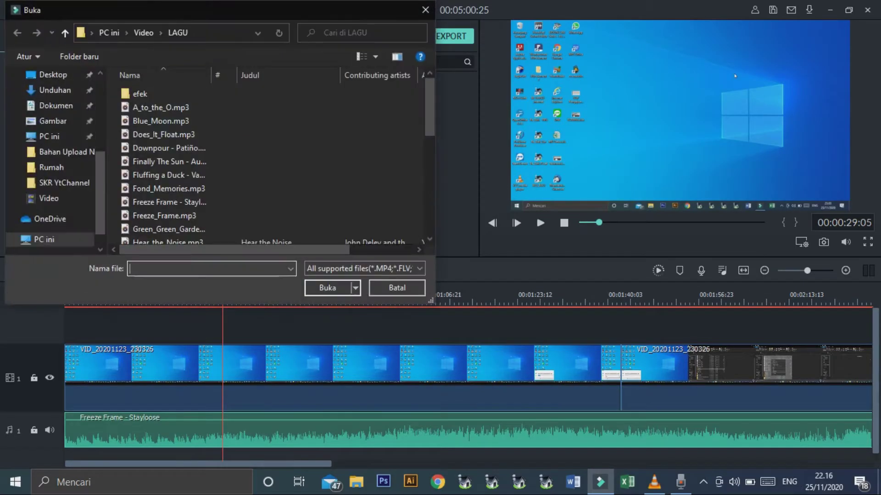
left_click(425, 10)
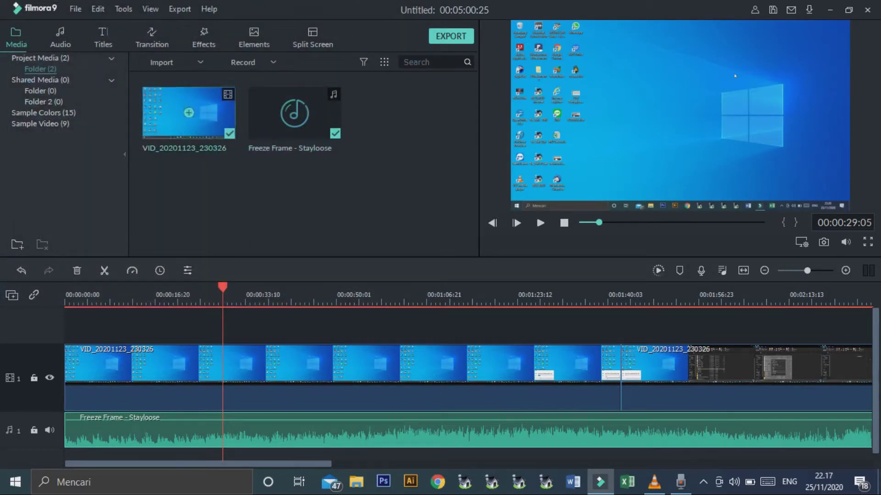
Step: Import the Animasi-video Subscribe clip from Video\SKR YtChannel and place it above the screen recording, starting at about 23 seconds
left_click(161, 62)
left_click(176, 78)
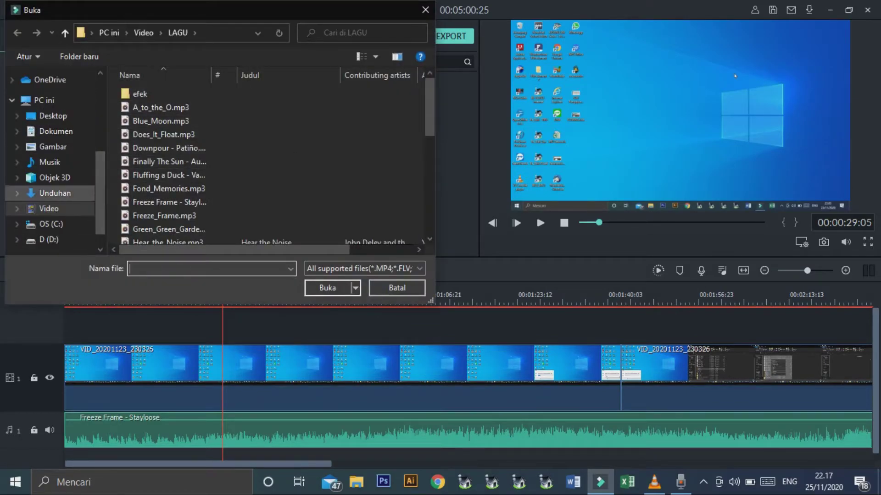
left_click(48, 208)
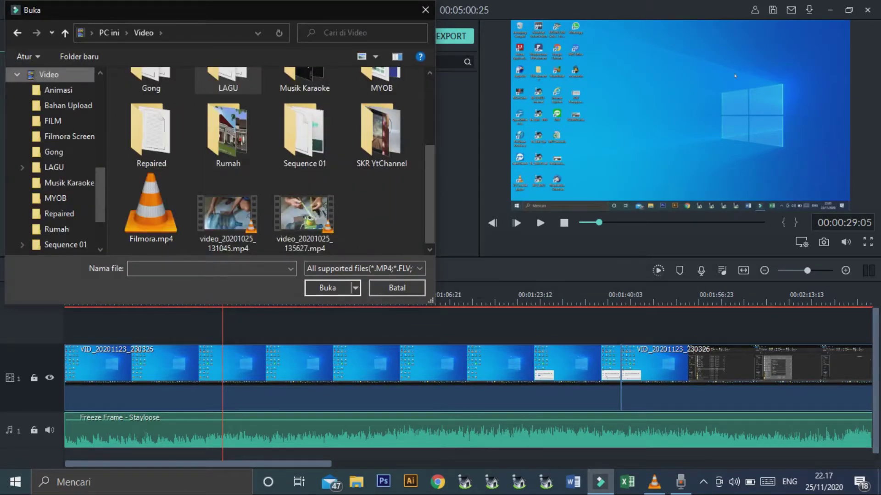
scroll(275, 160, "up", 1)
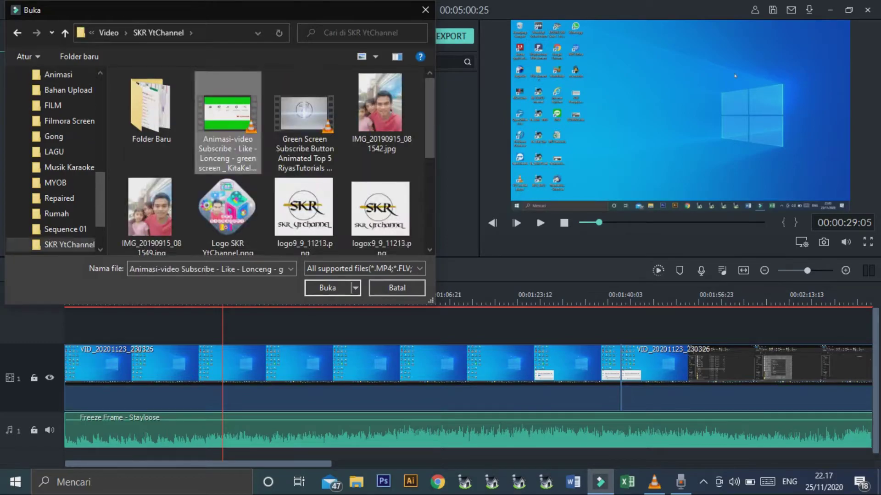
left_click(327, 288)
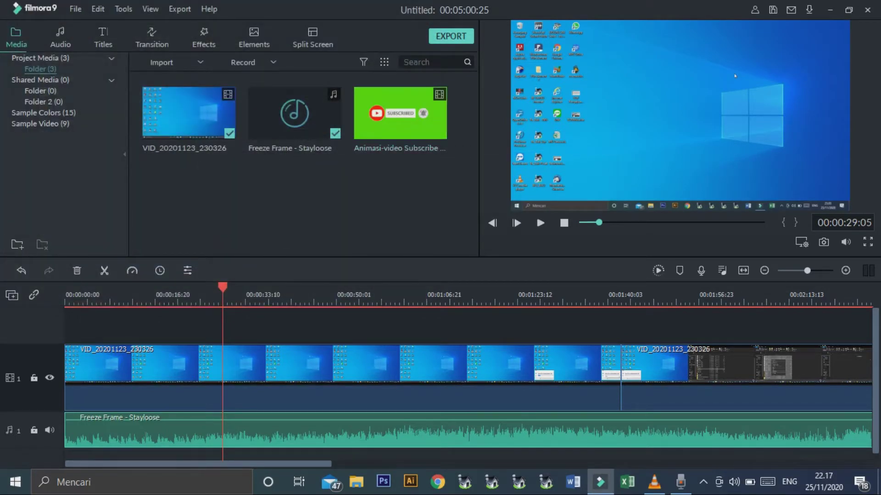
left_click_drag(400, 113, 259, 324)
Step: Key out the subscribe clip's green background with Chroma Key, using offset 100, tolerance 71 and edge thickness 0.00
left_click_drag(95, 287, 191, 287)
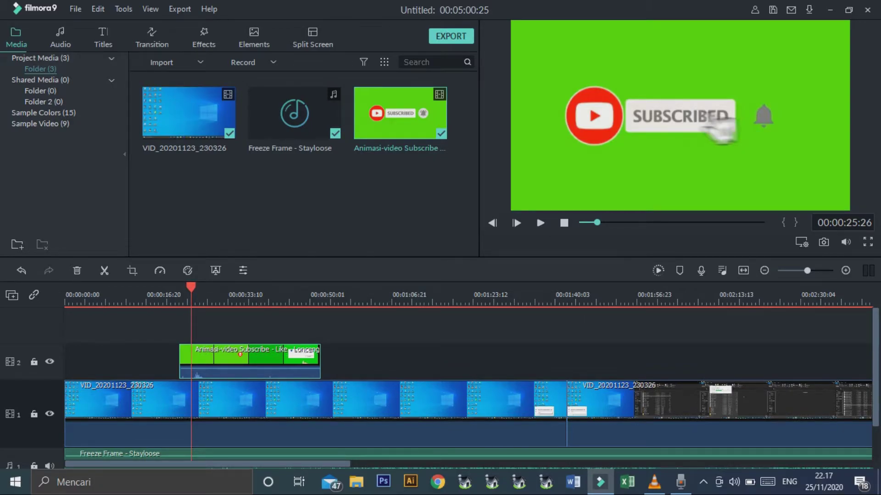
mouse_move(191, 288)
left_mouse_down()
mouse_move(250, 288)
mouse_move(154, 288)
mouse_move(196, 287)
left_mouse_up()
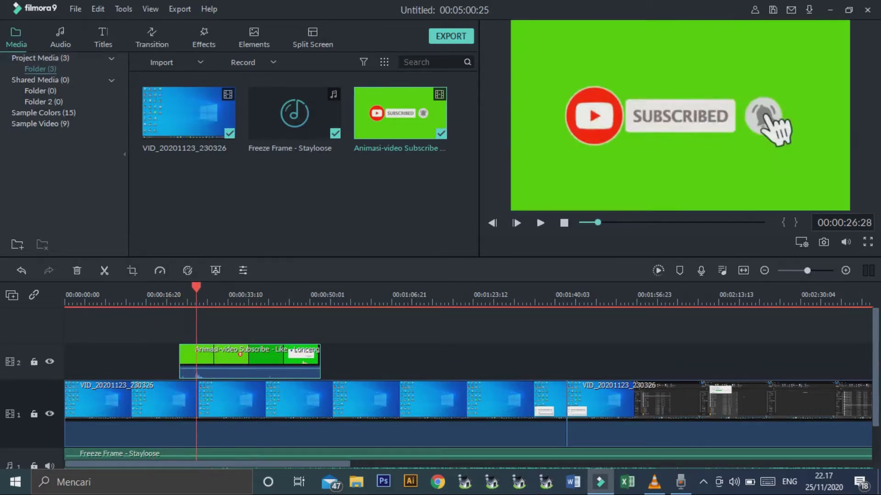
left_click(215, 270)
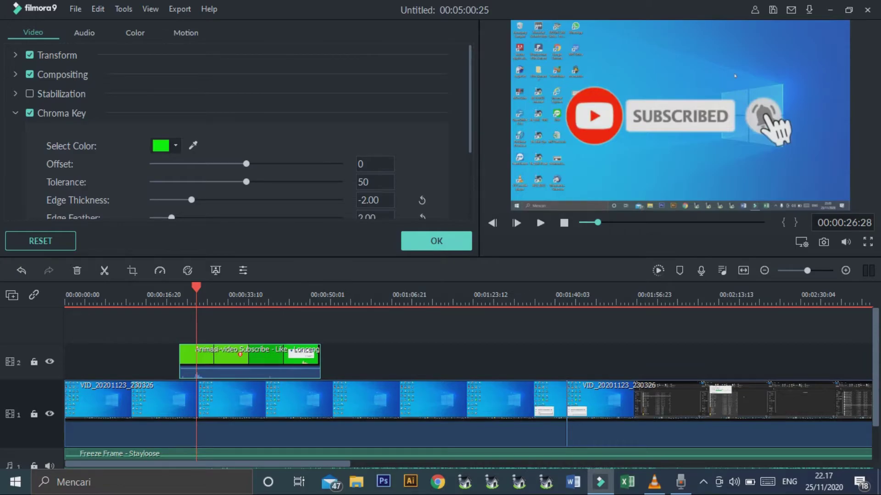
left_click_drag(246, 163, 339, 164)
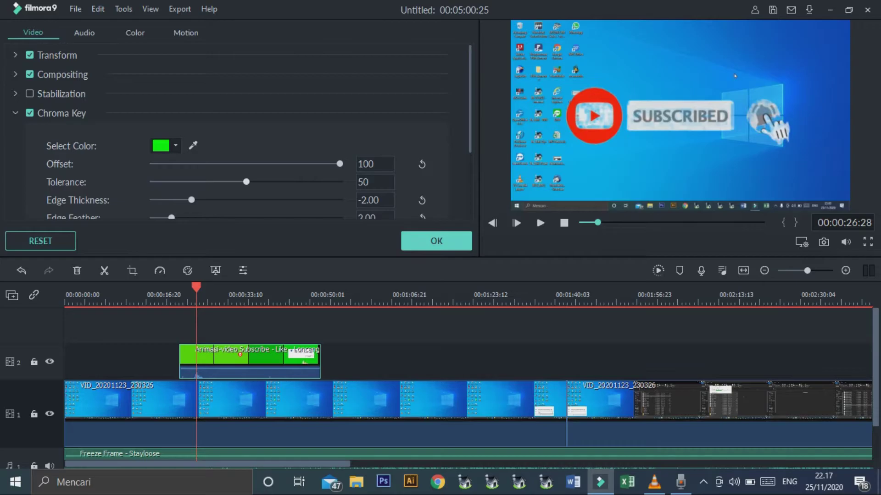
left_click_drag(246, 182, 285, 182)
left_click_drag(191, 200, 248, 200)
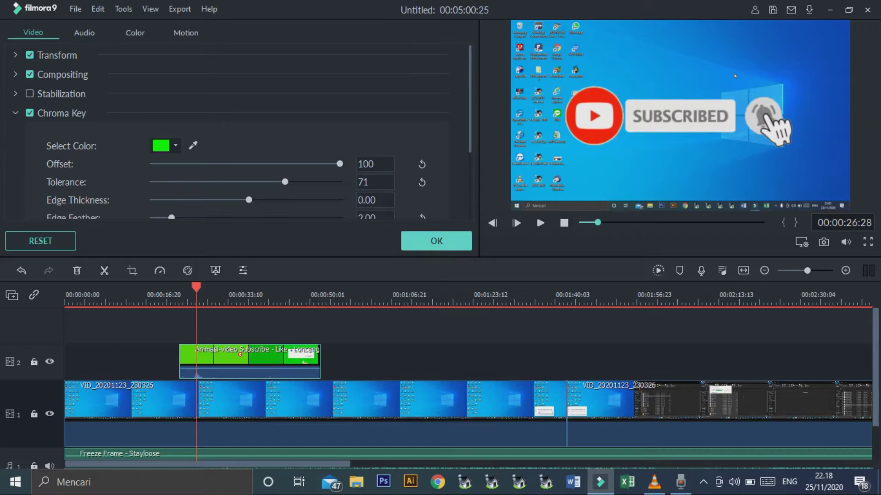
left_click(436, 241)
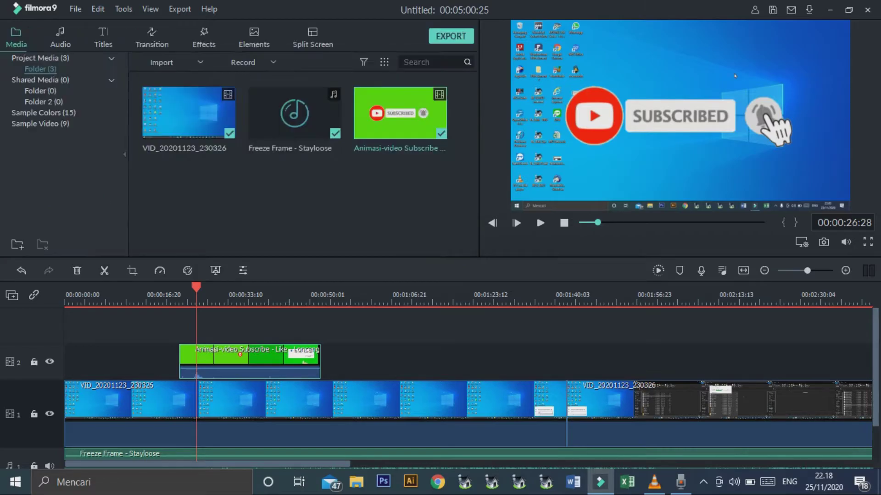
Step: Preview the keyed subscribe animation from 00:00:25:18, and play the opening moments of the timeline from the start
left_click(190, 295)
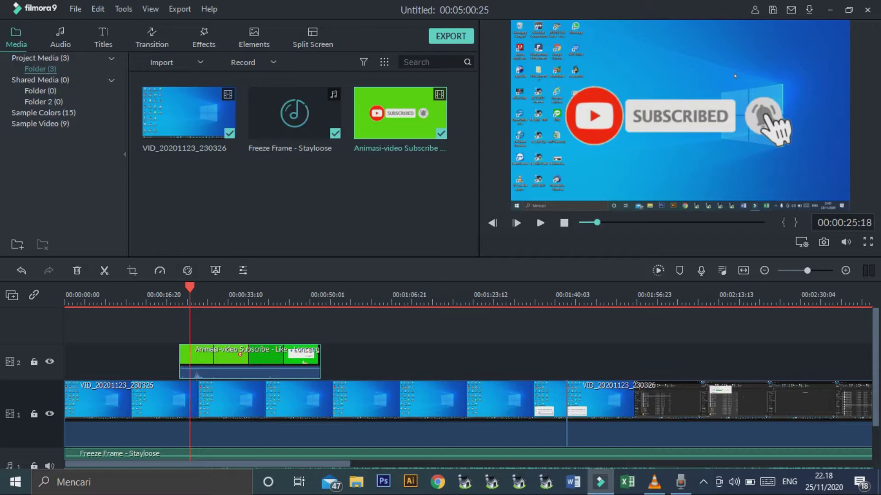
left_click(540, 223)
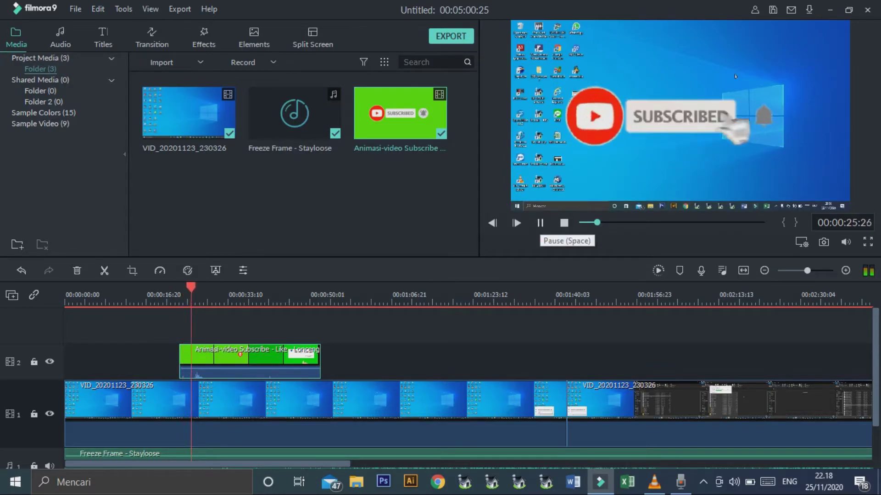
left_click(539, 223)
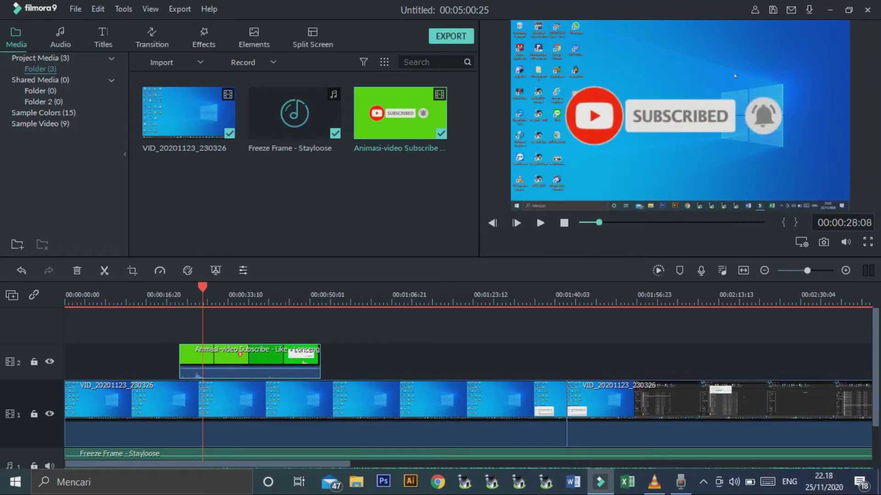
key("Home")
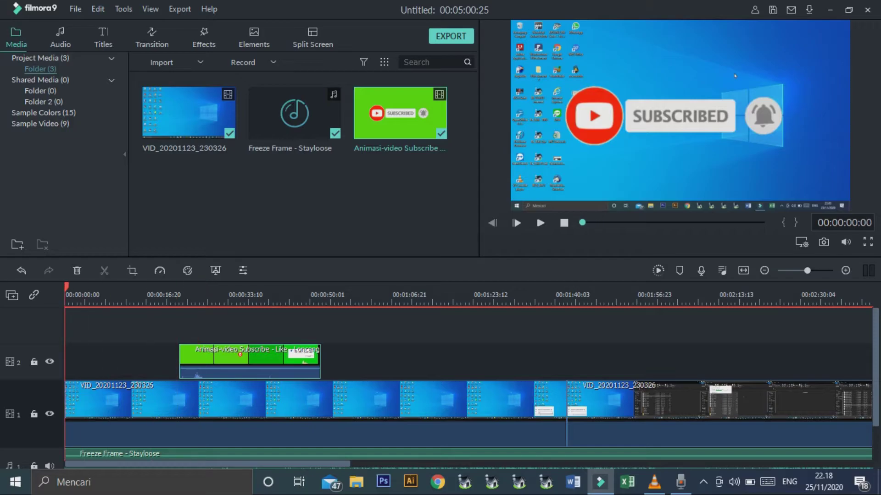
left_click(540, 223)
key("space")
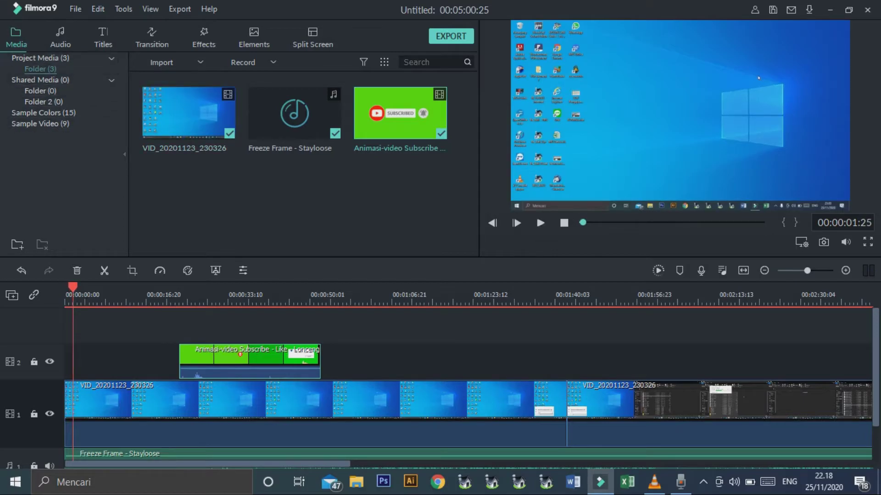
Step: Browse the title templates and place Title 35 at the start of video track 2, above the screen recording
left_click(103, 38)
scroll(303, 165, "down", 3)
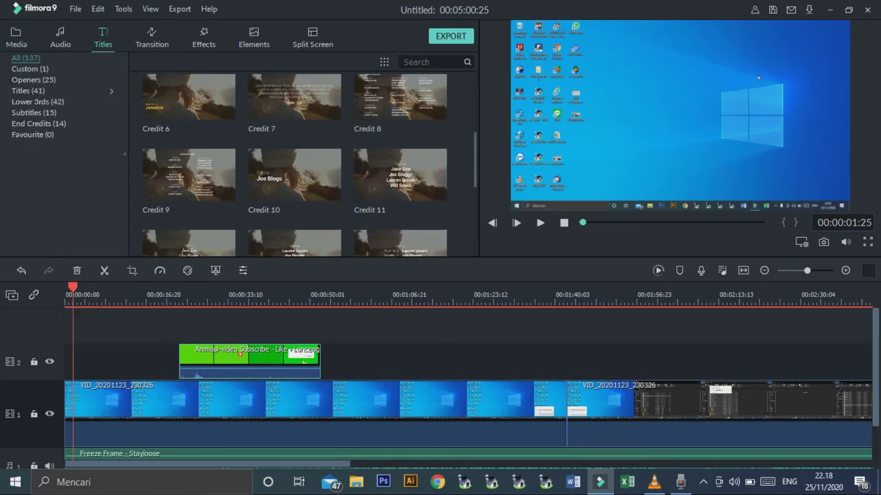
scroll(303, 165, "down", 3)
scroll(303, 165, "down", 3)
scroll(302, 165, "up", 9)
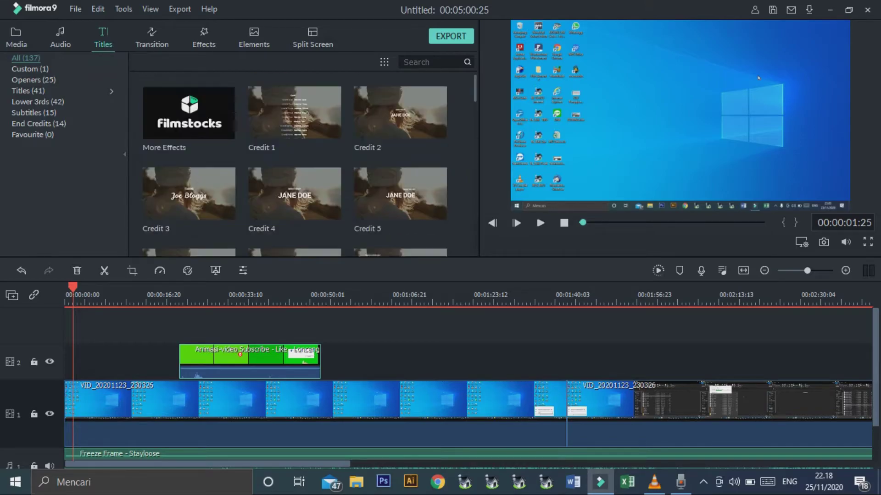
scroll(303, 165, "down", 3)
left_click(34, 80)
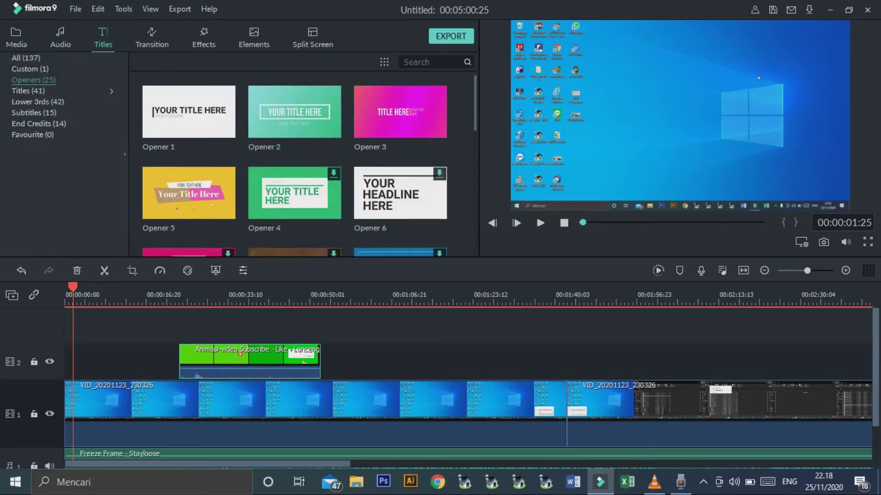
left_click(28, 90)
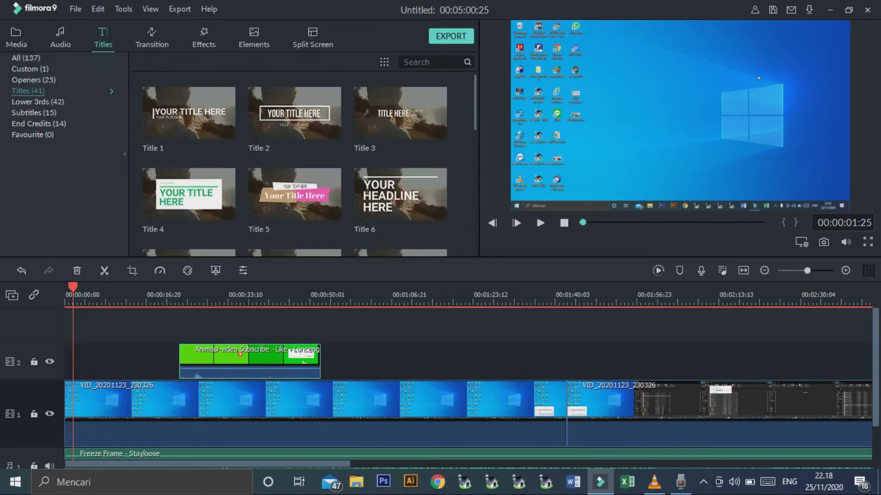
scroll(367, 183, "down", 10)
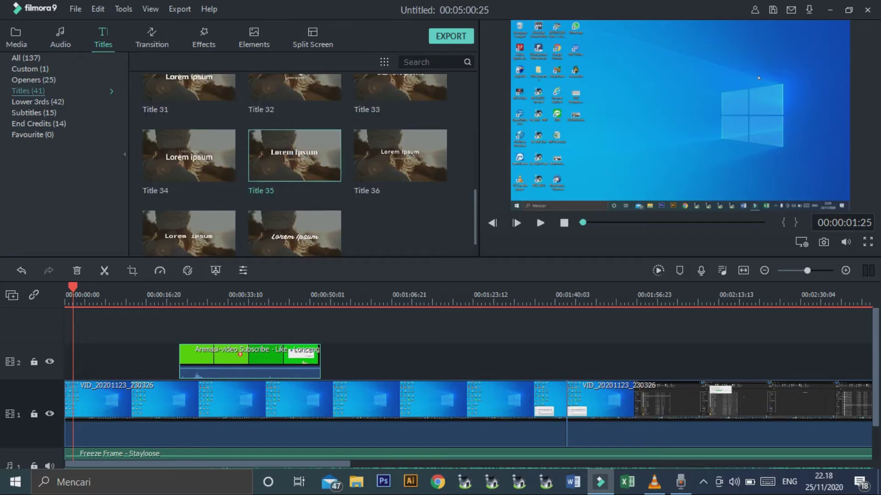
left_click(294, 155)
double_click(295, 155)
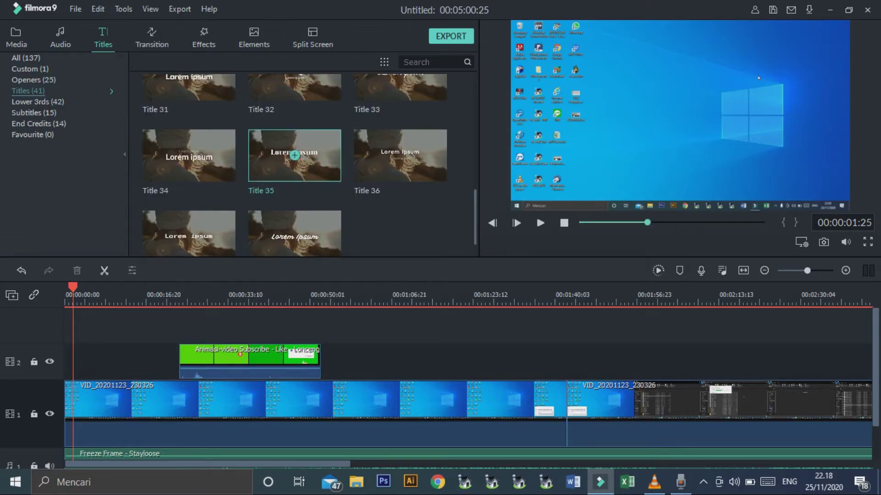
left_click_drag(295, 155, 80, 361)
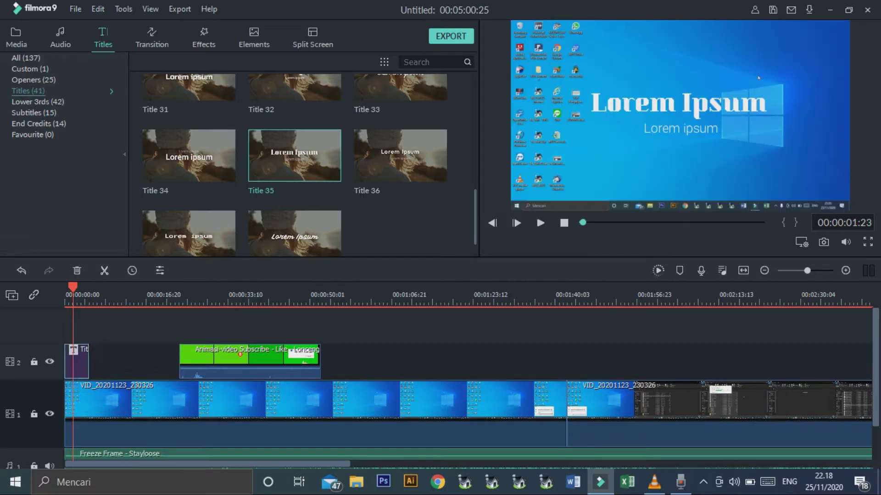
Step: Replace the main text line of the Title 35 clip with "Contoh"
double_click(77, 362)
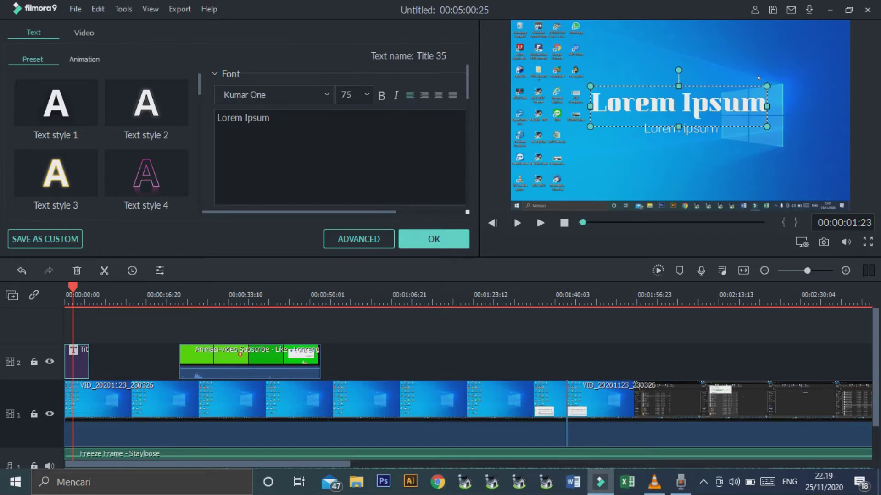
key("BackSpace")
key("BackSpace")
key("BackSpace")
key("BackSpace")
key("BackSpace")
key("BackSpace")
key("BackSpace")
key("BackSpace")
key("BackSpace")
key("BackSpace")
key("BackSpace")
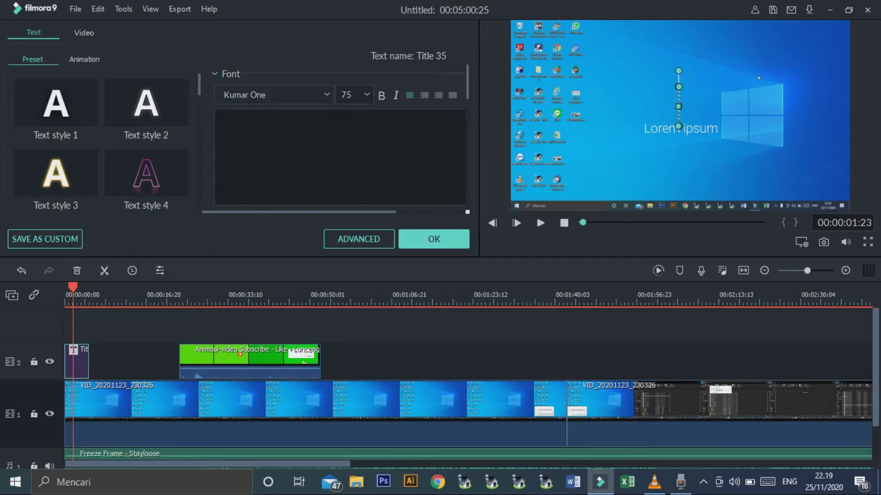
type("Cont")
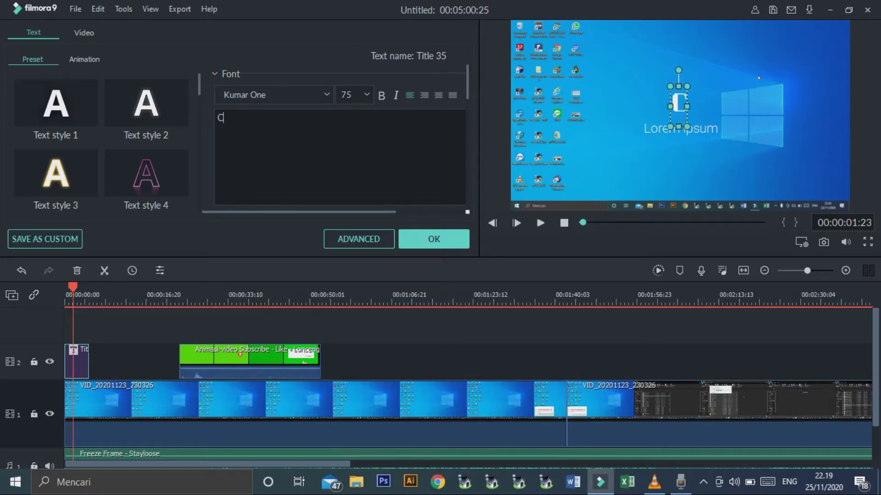
type("oh")
Step: Clear the placeholder text from the smaller subtitle line beneath "Contoh"
left_click(679, 128)
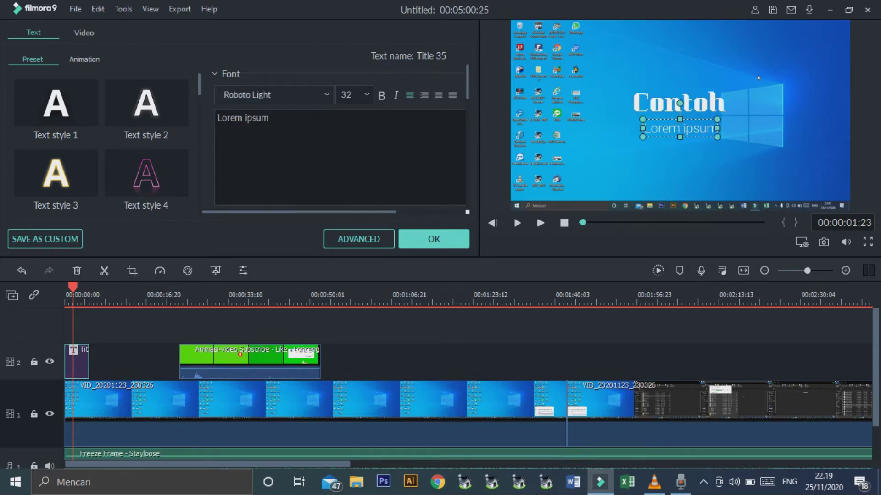
key("BackSpace")
key("BackSpace")
key("BackSpace")
key("BackSpace")
key("BackSpace")
key("BackSpace")
key("BackSpace")
key("BackSpace")
key("BackSpace")
key("BackSpace")
key("BackSpace")
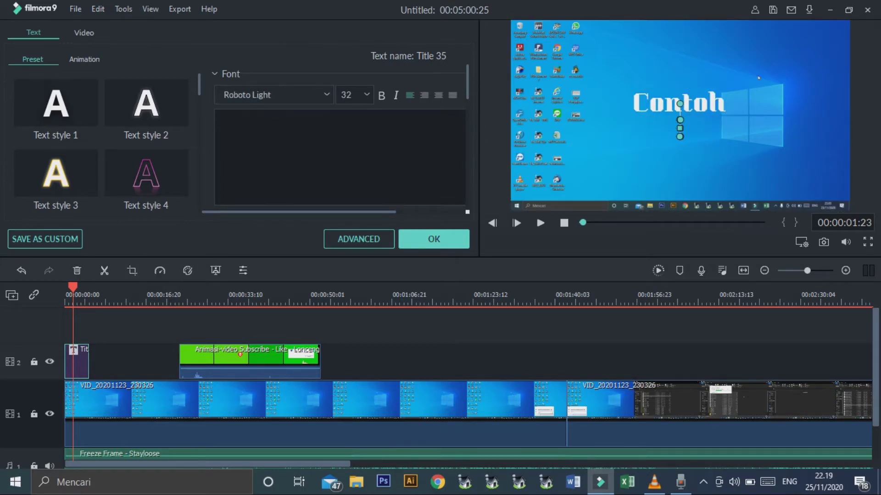
Step: Accept the title text, move the title clip to start at about 5 seconds, and preview it
left_click(433, 238)
left_click(315, 399)
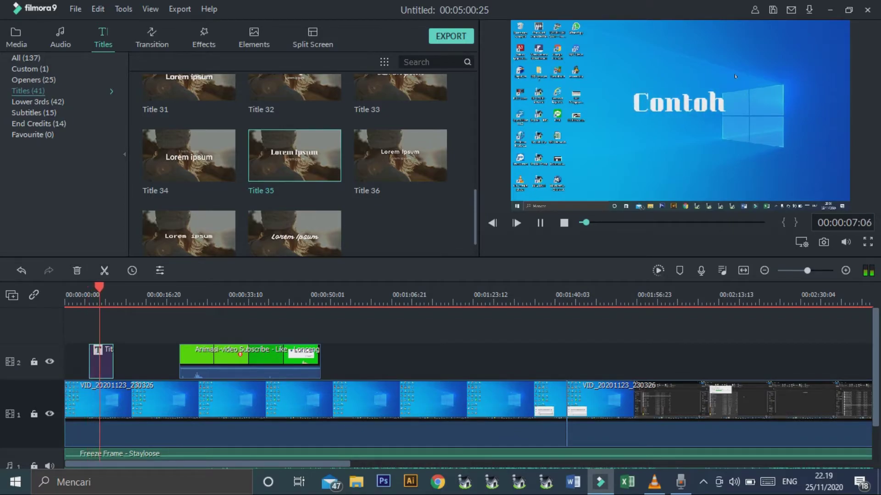
key("space")
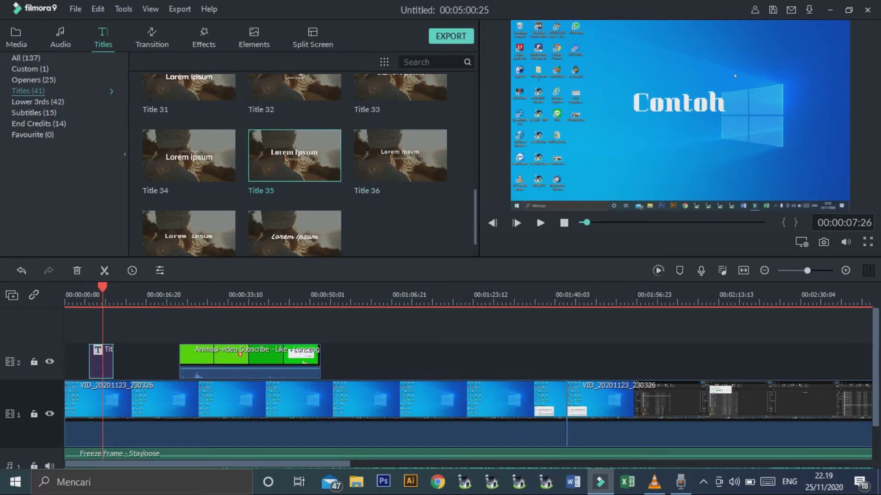
Step: In the advanced text editor, give the "Contoh" text a red fill with a blur of 3
double_click(101, 361)
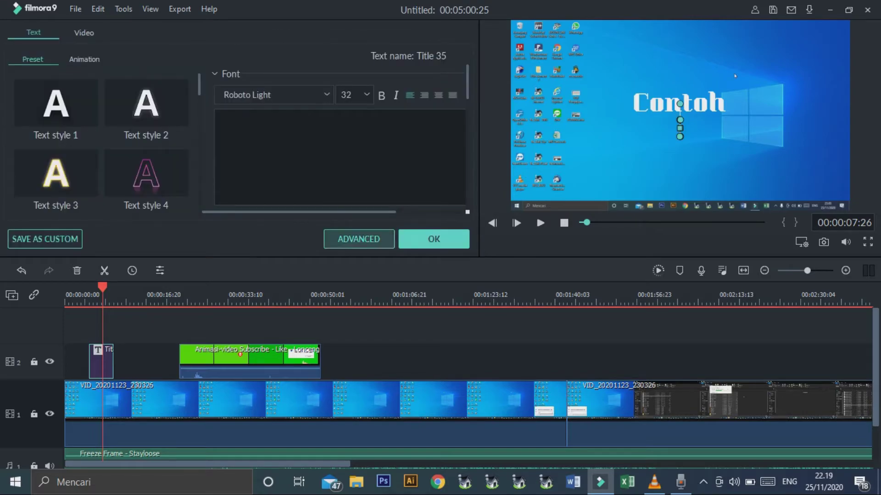
left_click(359, 239)
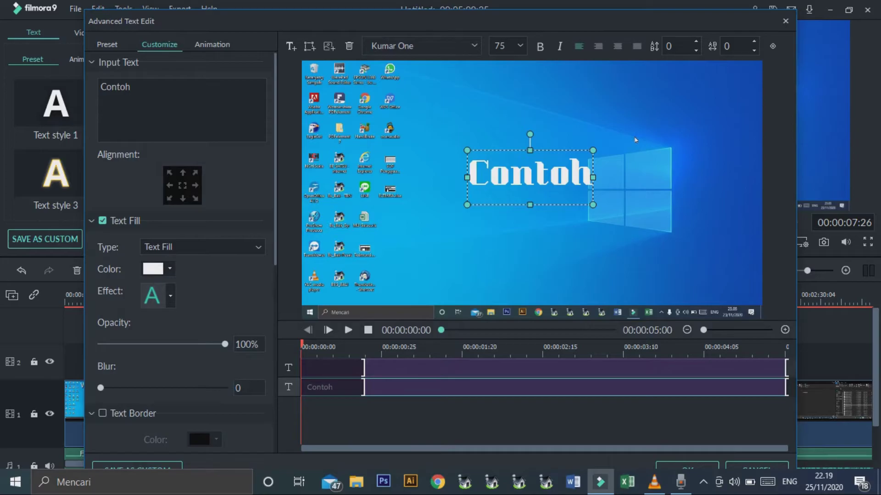
left_click(169, 269)
left_click(169, 339)
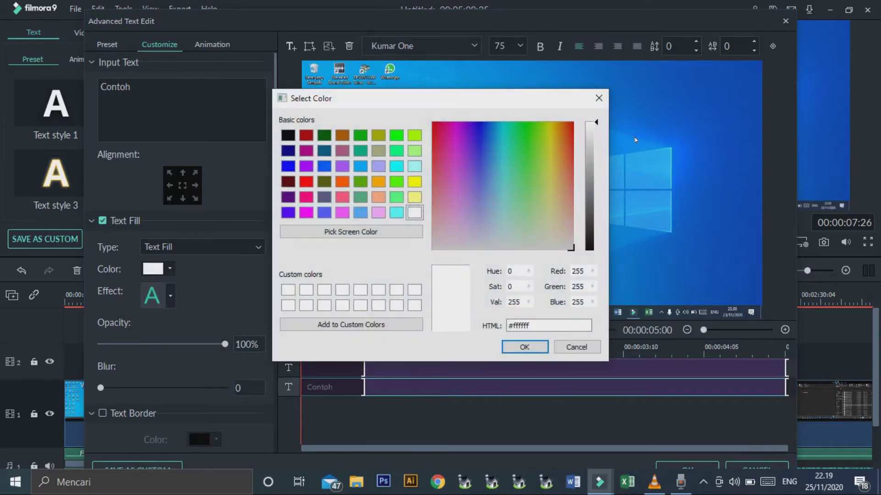
left_click(306, 181)
left_click(524, 347)
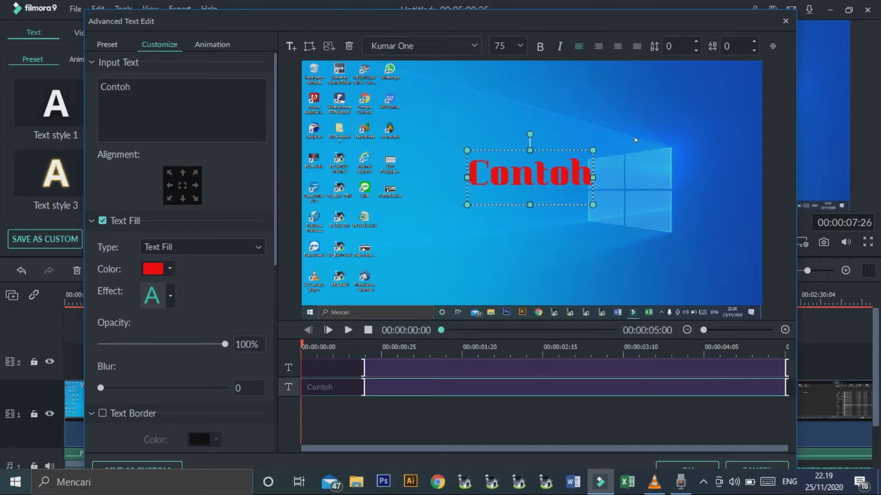
left_click(170, 295)
left_click(243, 353)
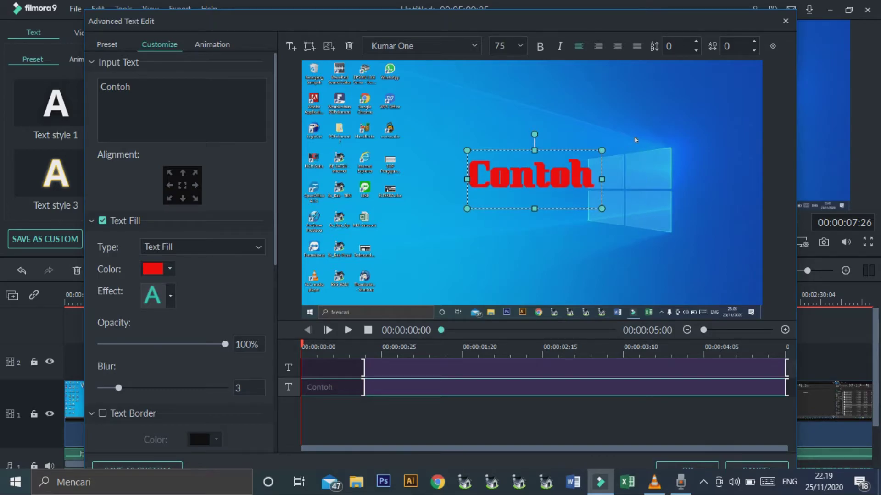
Step: Add a white text border to the "Contoh" title and apply the styling
scroll(181, 252, "down", 3)
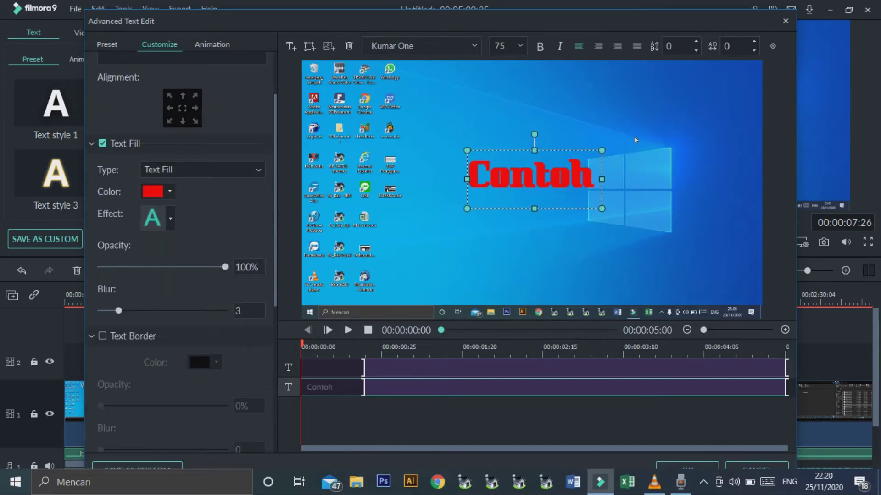
left_click(102, 336)
left_click(216, 362)
left_click(215, 432)
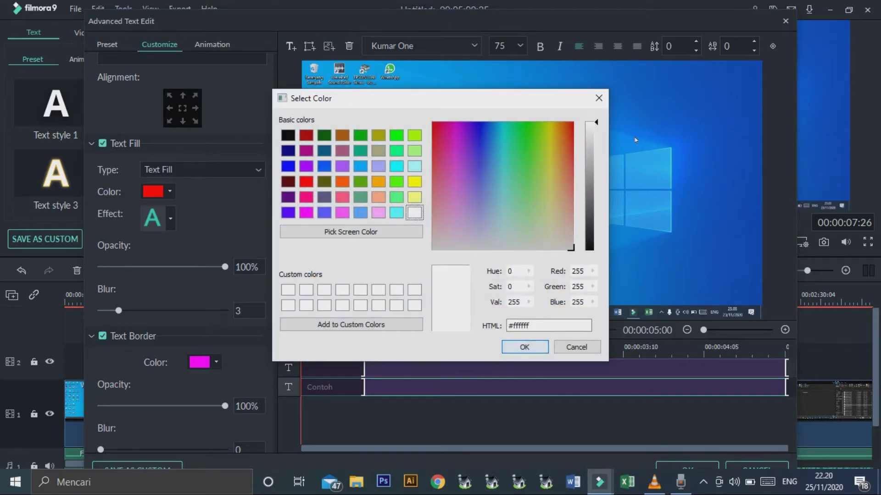
key("Return")
left_click(636, 140)
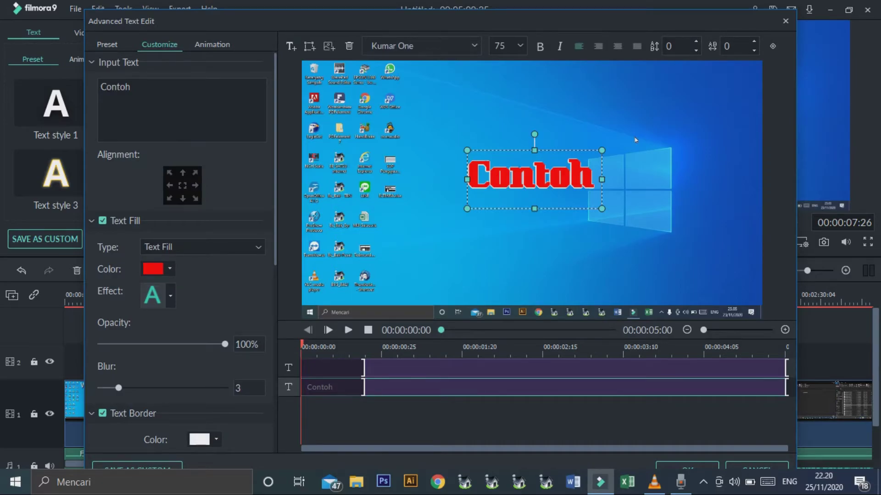
key("Return")
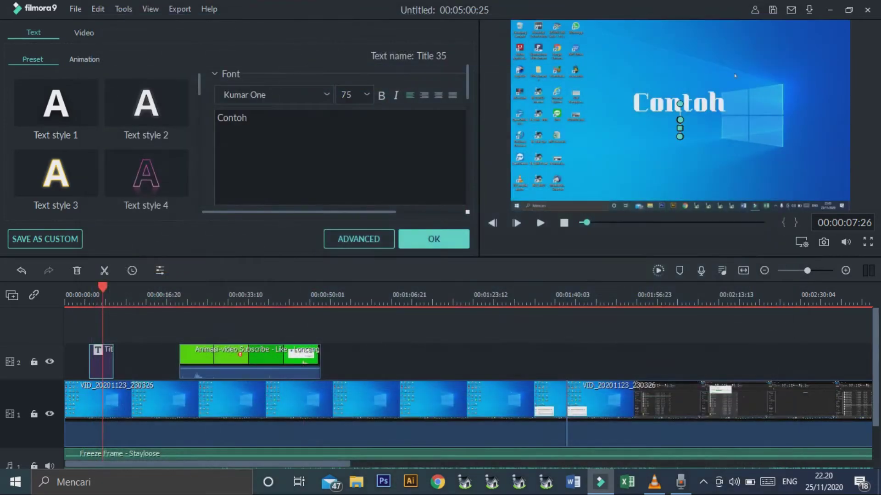
Step: Apply the Type Writer animation to the "Contoh" title in the advanced text editor
left_click(734, 76)
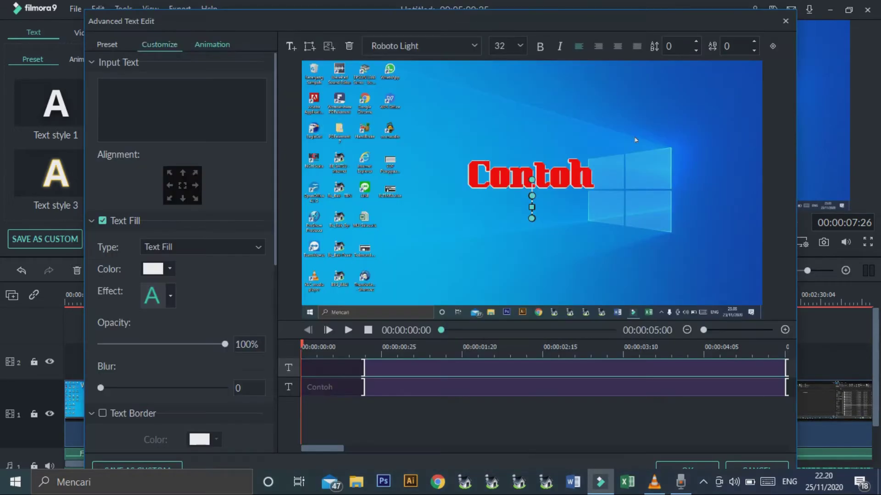
left_click(358, 239)
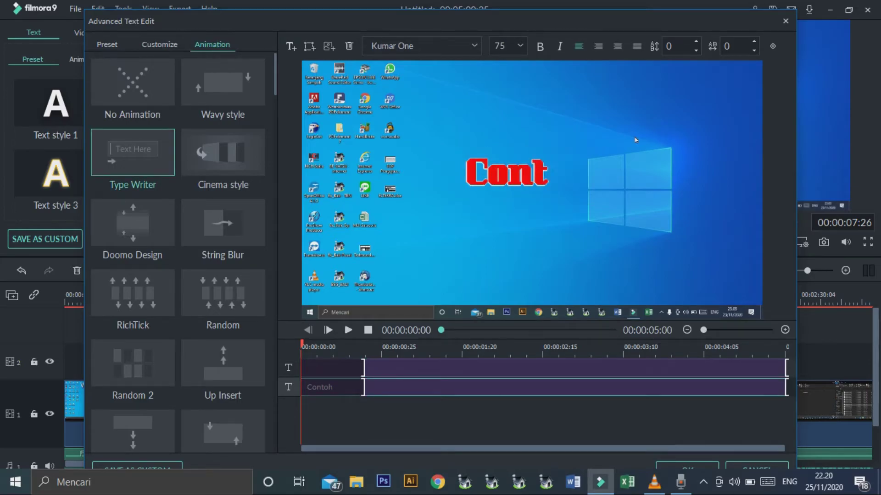
left_click(687, 465)
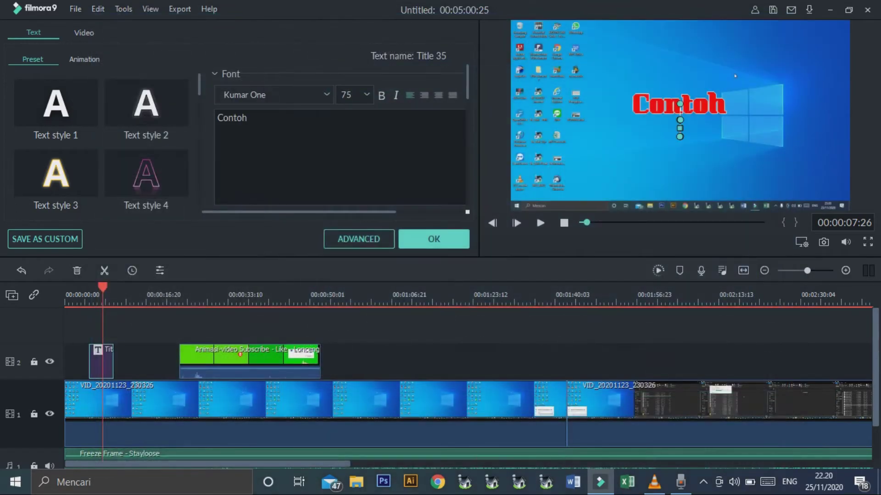
Step: Preview the animated title and the timeline tracks up to 00:00:31:16, and accept the title edits
left_click(540, 223)
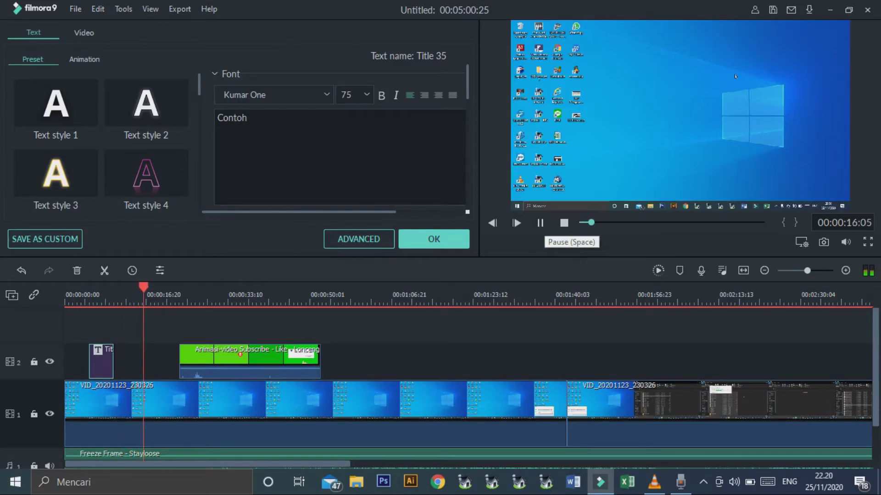
left_click(540, 222)
scroll(440, 388, "down", 2)
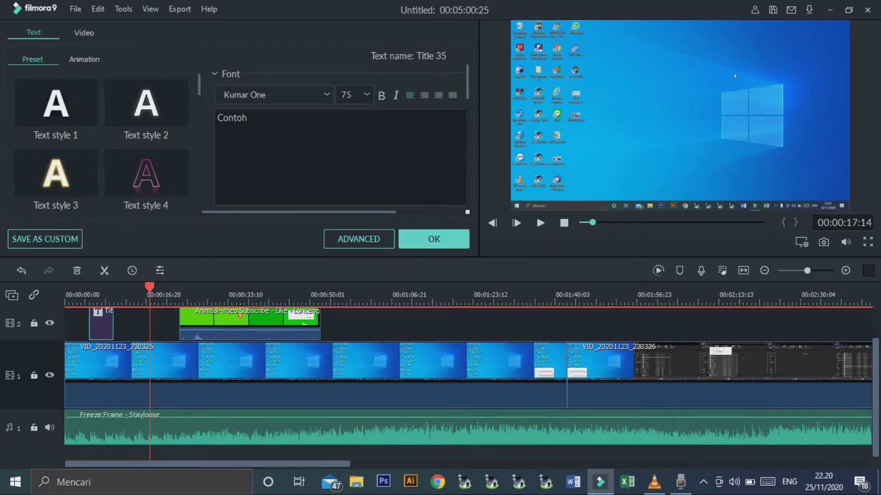
scroll(440, 388, "up", 1)
scroll(468, 386, "down", 2)
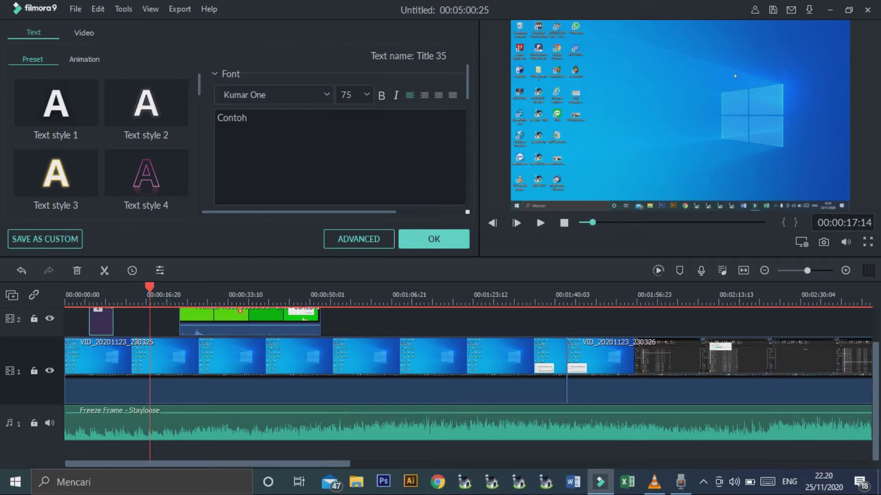
scroll(472, 404, "up", 2)
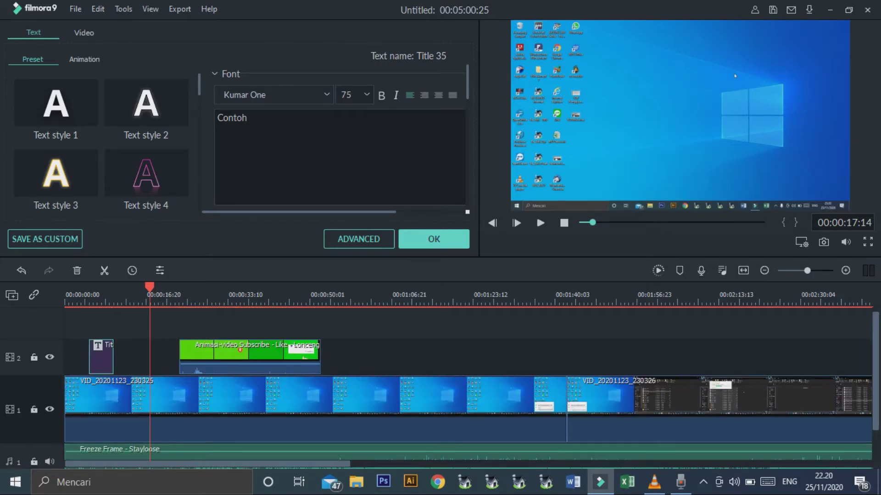
left_click_drag(150, 288, 219, 287)
left_click(433, 239)
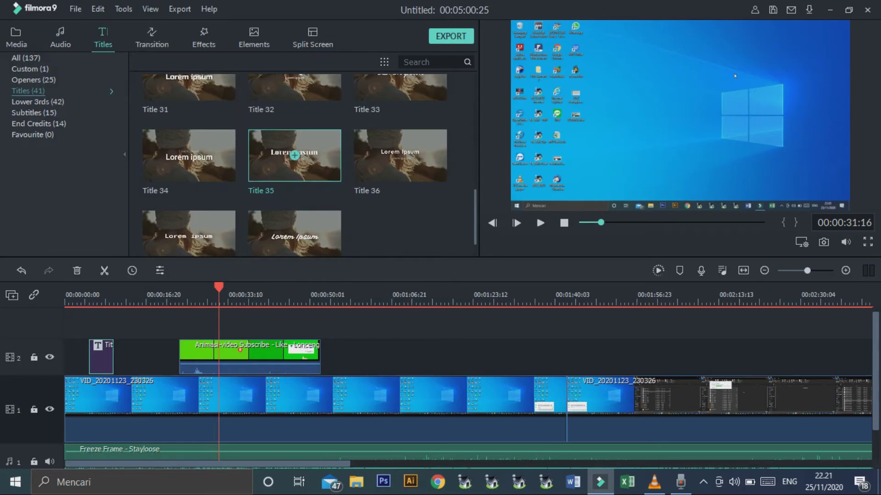
Step: Open the local MP4 export settings and browse the Video folder for a save location, keeping the current one
left_click(450, 36)
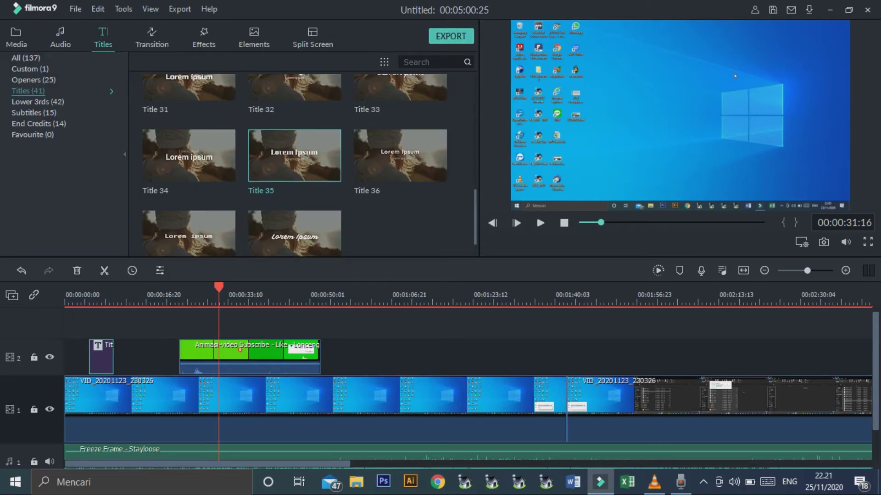
left_click(570, 250)
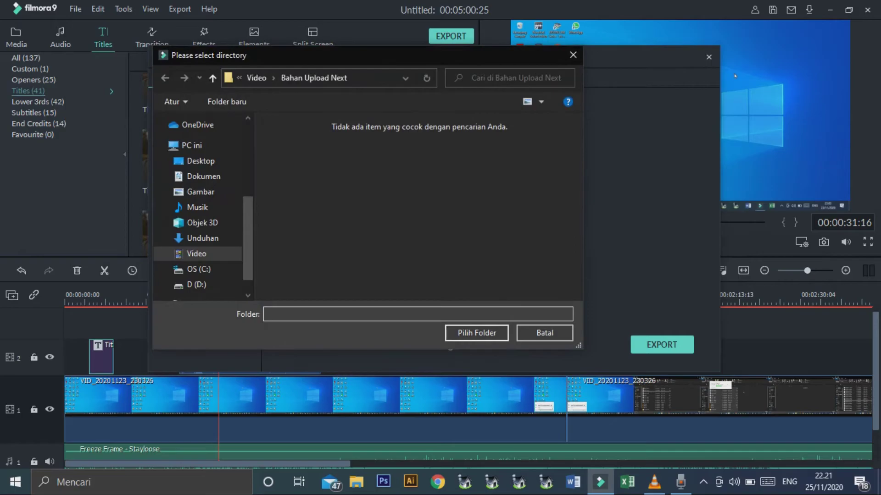
left_click(196, 254)
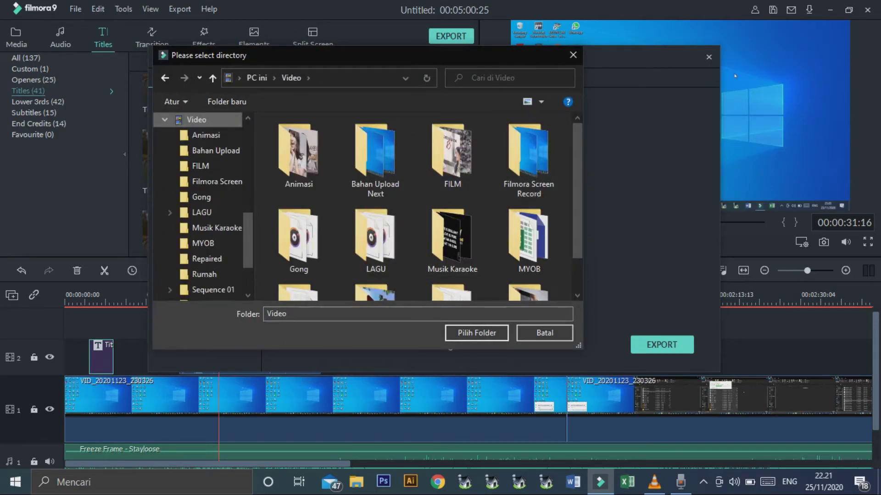
left_click(573, 55)
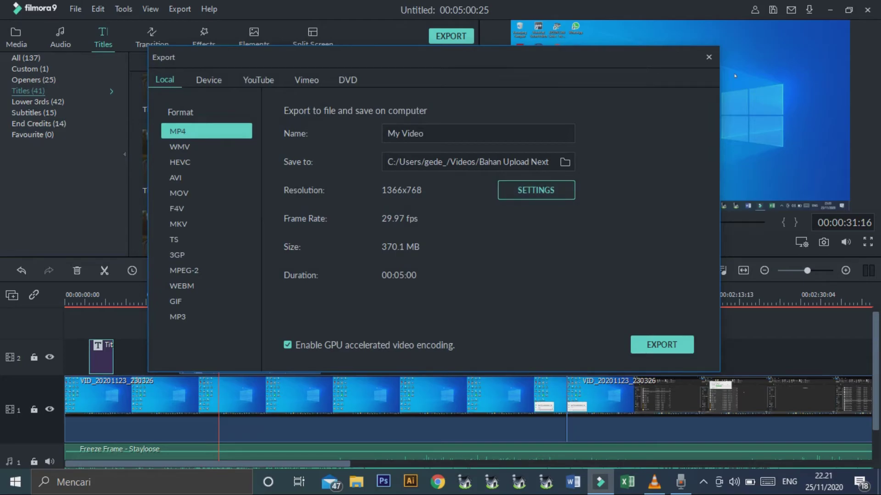
Step: Open the MP4 encoding settings, compare the Best, Better and Good quality presets, and set the quality to Good
left_click(536, 190)
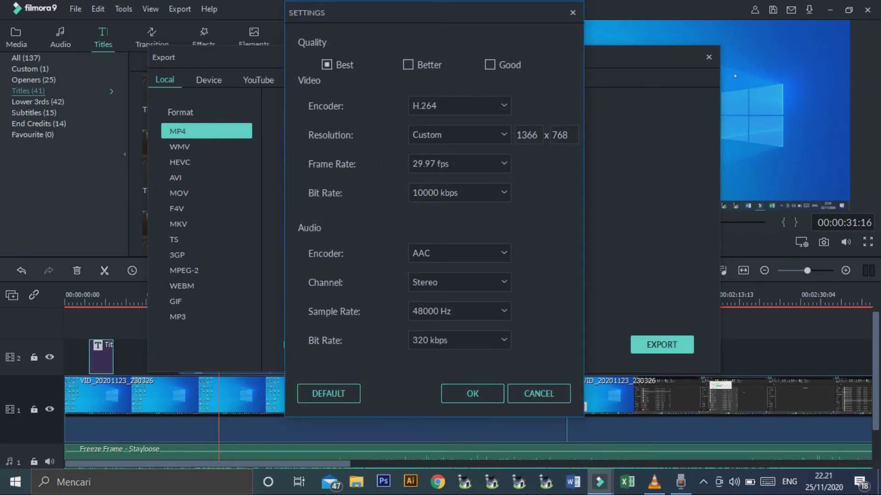
left_click(408, 65)
left_click(490, 65)
left_click(327, 65)
left_click(408, 65)
left_click(490, 65)
Step: Set the video resolution to 1920x1080 and the frame rate to 60 fps, accept the settings, and start exporting My Video
left_click(459, 135)
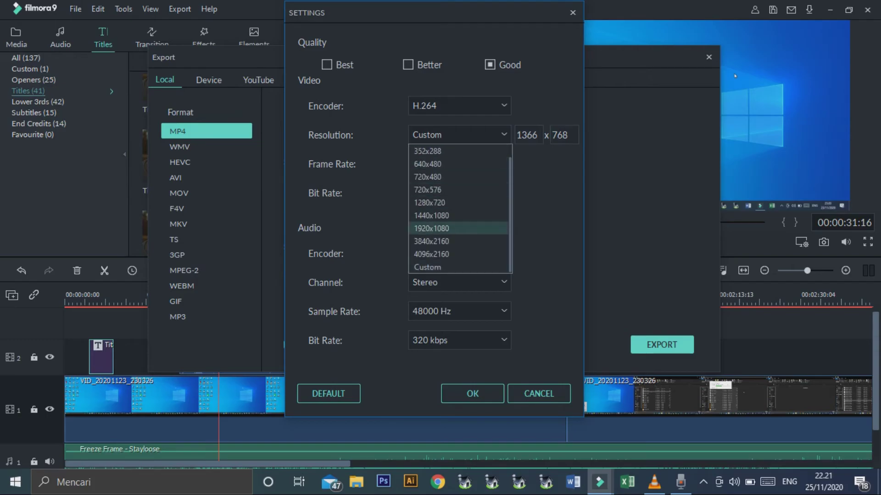
key("Return")
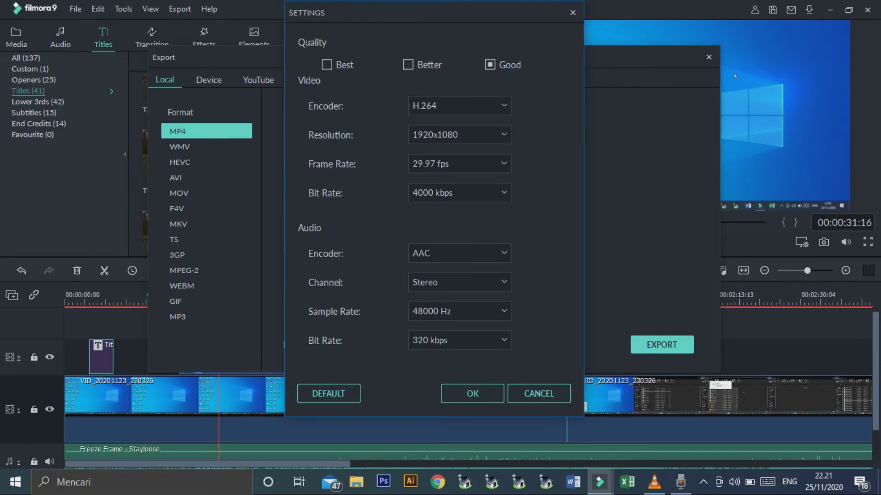
left_click(458, 164)
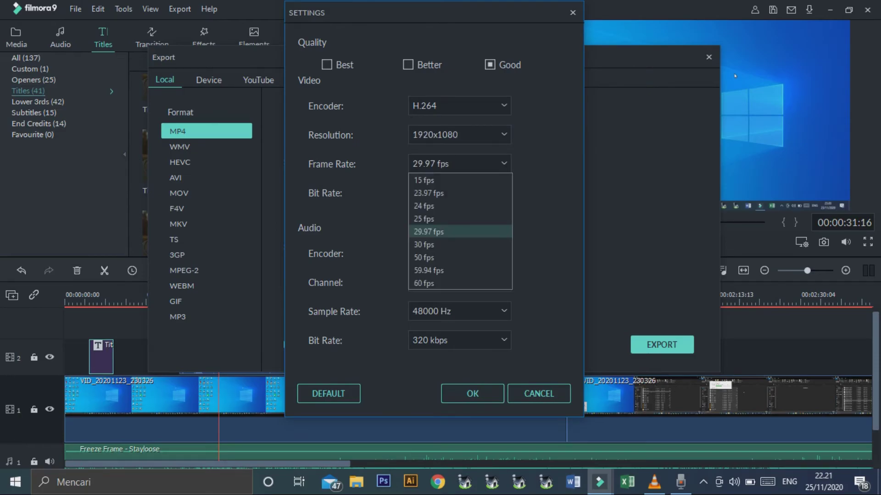
key("Return")
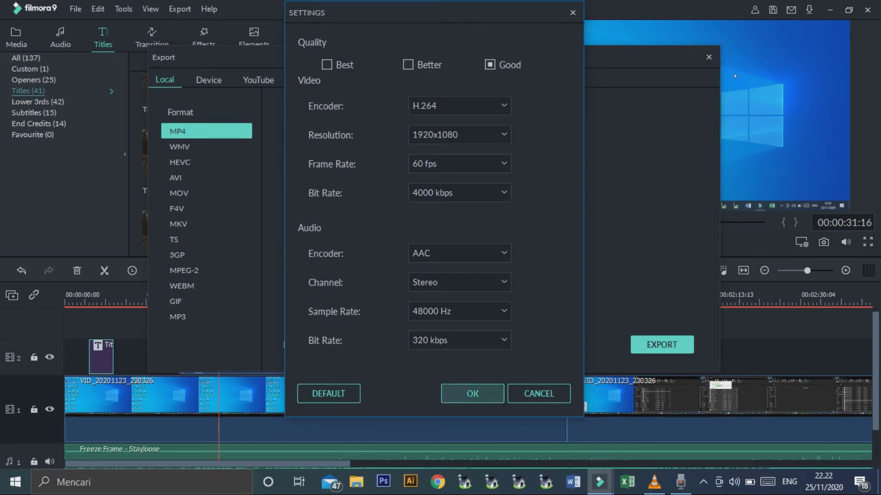
left_click(473, 393)
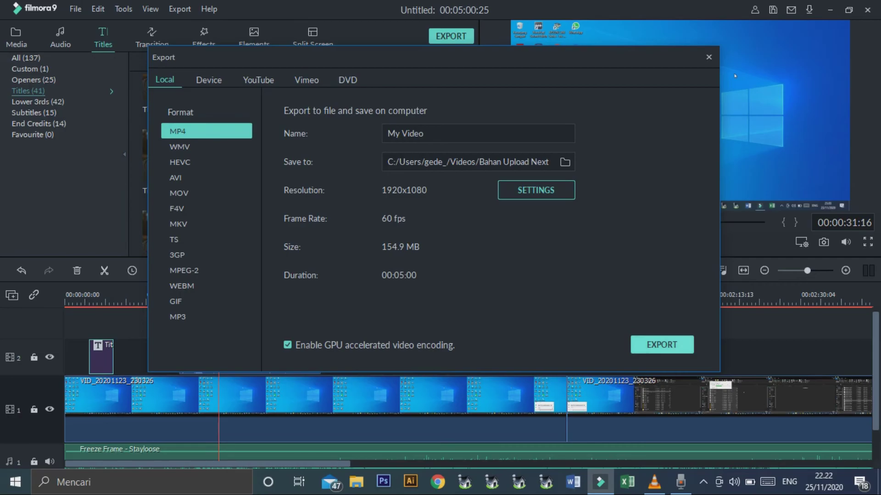
left_click(661, 344)
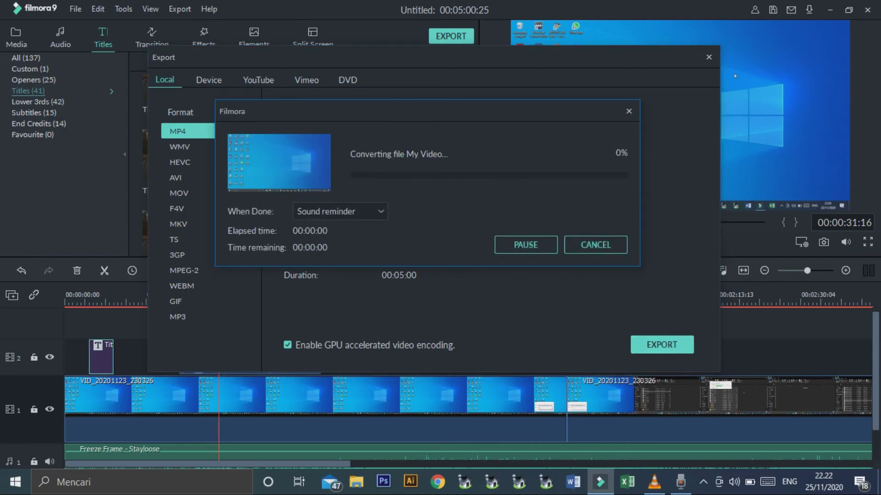